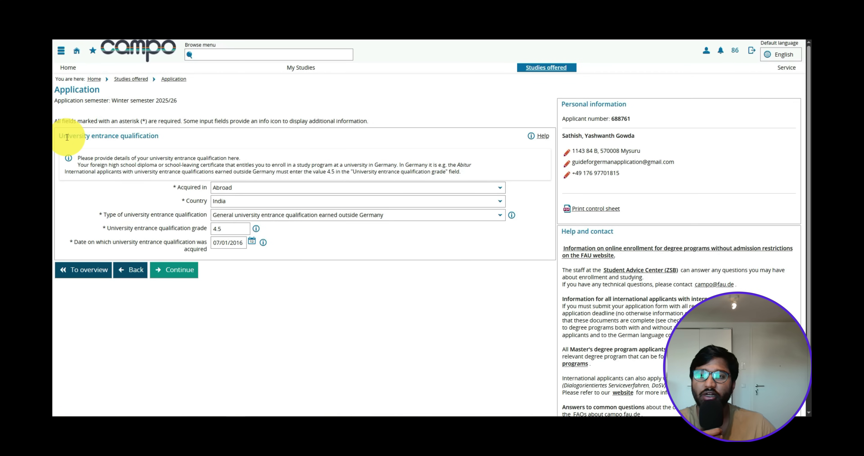
Read the university entrance qualification instructions and check the grade field against the rule for applicants qualified outside Germany.
{"action": "left_click_drag", "start_coordinate": [67, 137], "coordinate": [184, 133]}
{"action": "left_click", "coordinate": [183, 133]}
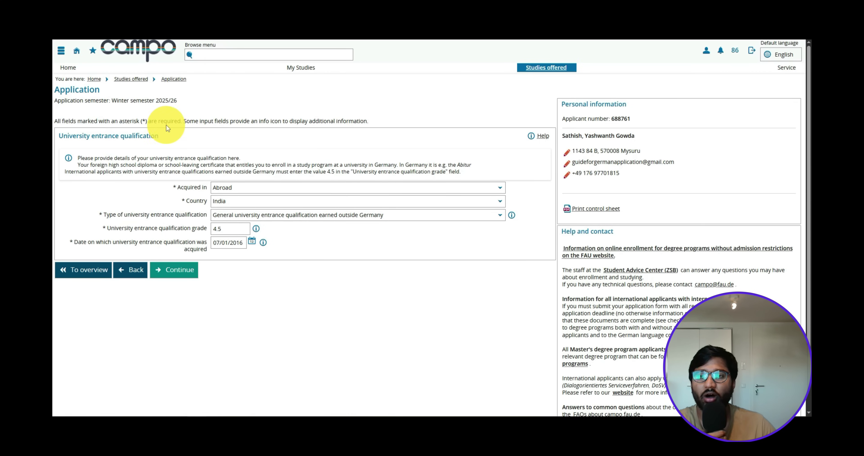
{"action": "left_click_drag", "start_coordinate": [164, 137], "coordinate": [63, 141]}
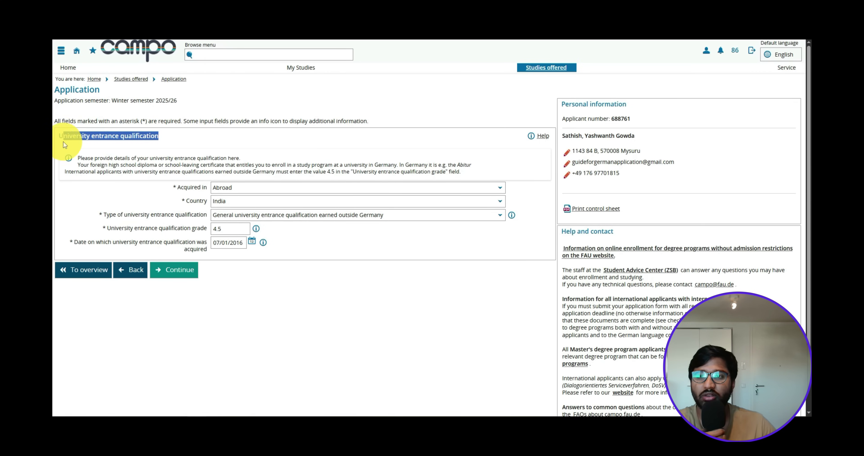
{"action": "left_click", "coordinate": [271, 139]}
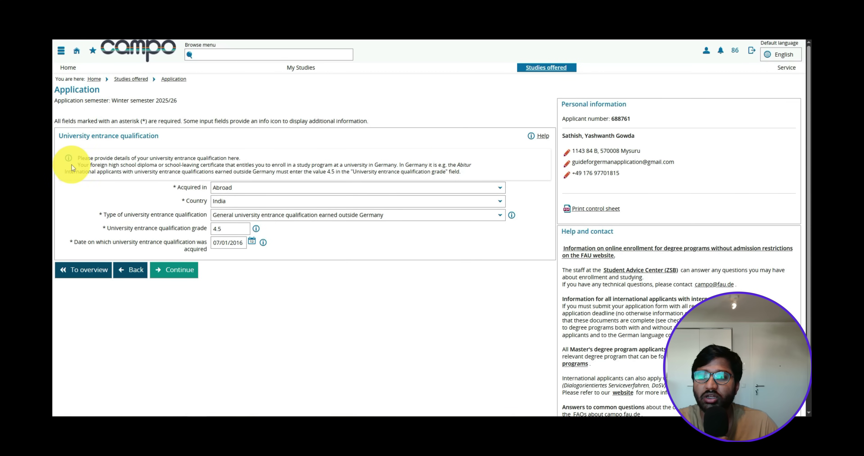
{"action": "left_click_drag", "start_coordinate": [75, 163], "coordinate": [474, 164]}
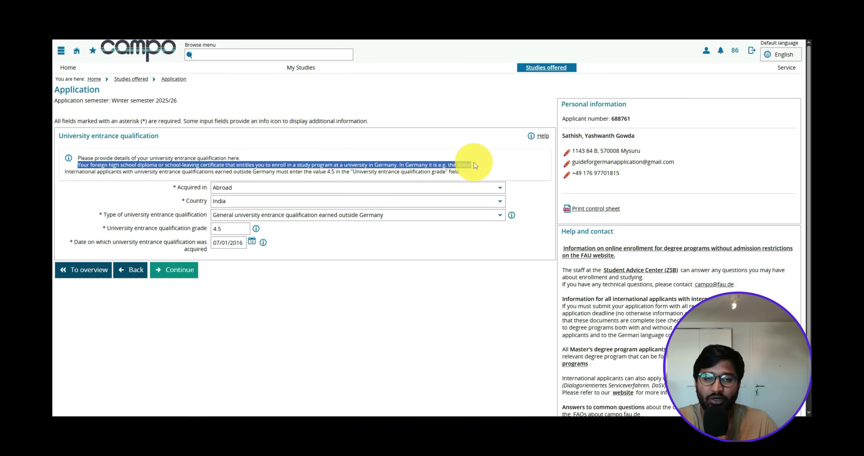
{"action": "left_click", "coordinate": [474, 164]}
{"action": "double_click", "coordinate": [464, 164]}
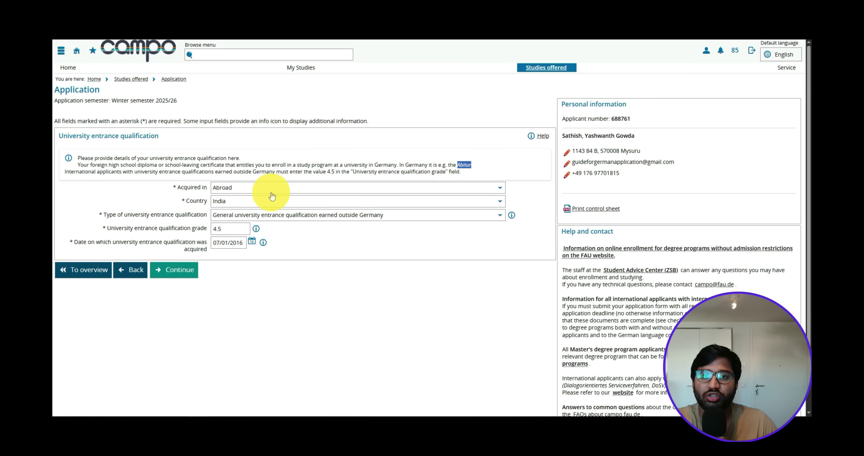
{"action": "left_click_drag", "start_coordinate": [312, 164], "coordinate": [396, 163]}
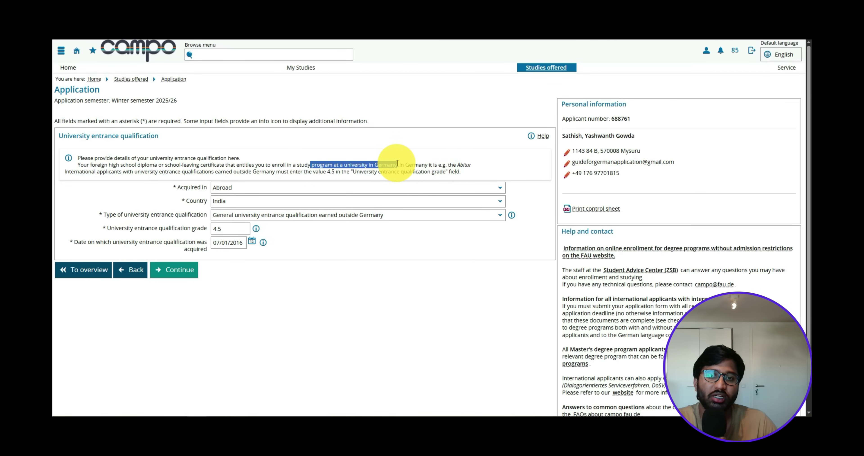
{"action": "double_click", "coordinate": [463, 165]}
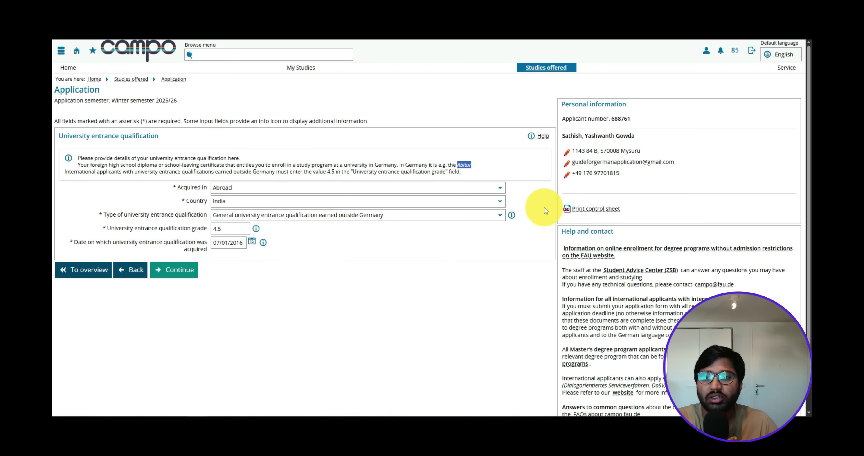
{"action": "left_click_drag", "start_coordinate": [103, 171], "coordinate": [332, 172]}
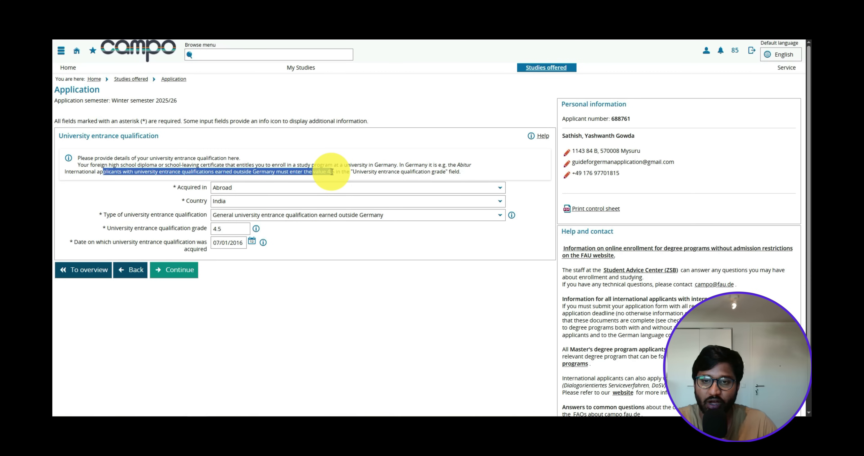
{"action": "left_click_drag", "start_coordinate": [230, 228], "coordinate": [176, 232]}
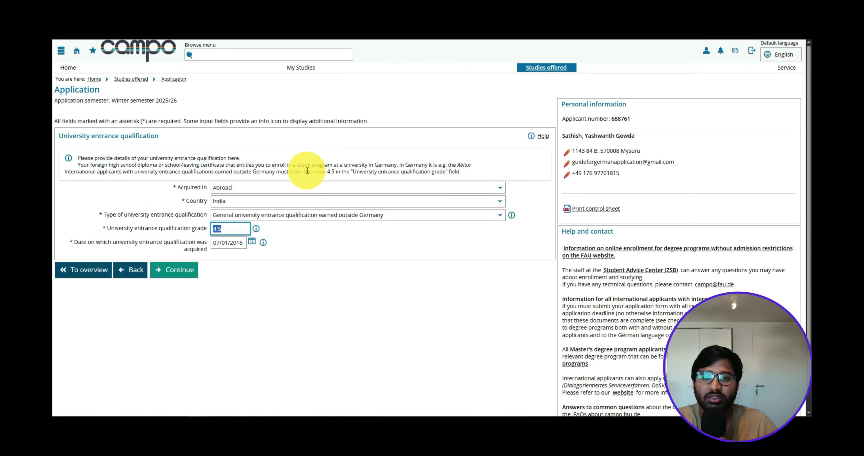
{"action": "left_click_drag", "start_coordinate": [327, 172], "coordinate": [467, 173]}
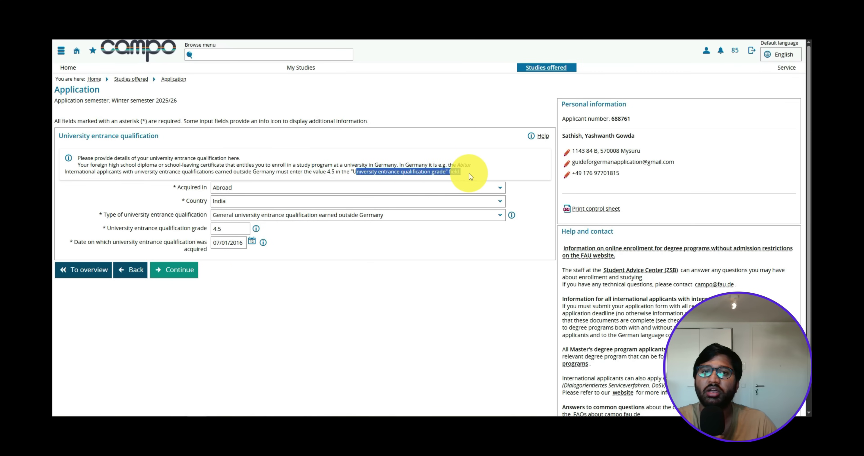
{"action": "left_click", "coordinate": [476, 172]}
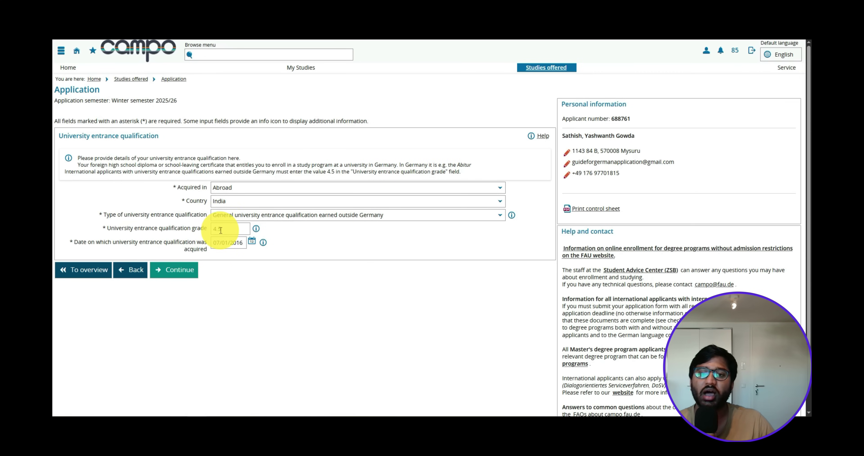
{"action": "left_click_drag", "start_coordinate": [222, 229], "coordinate": [201, 234]}
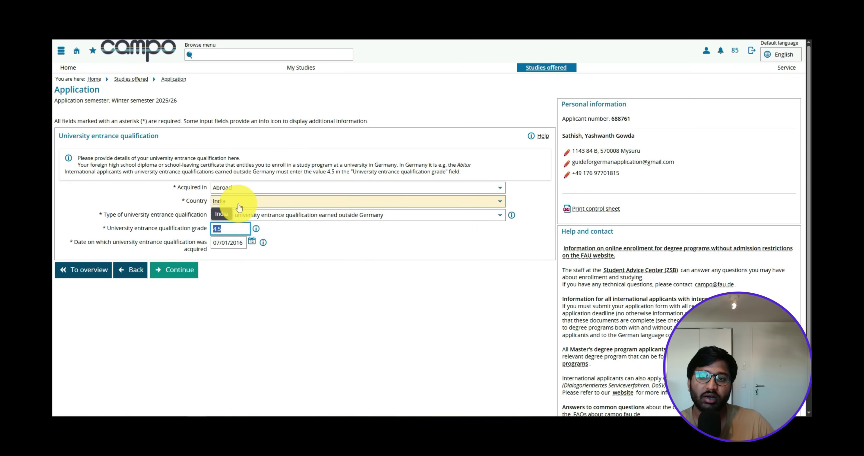
Set the entrance qualification type to General university entrance qualification earned outside Germany, check the acquisition date and continue the application.
{"action": "left_click", "coordinate": [499, 216]}
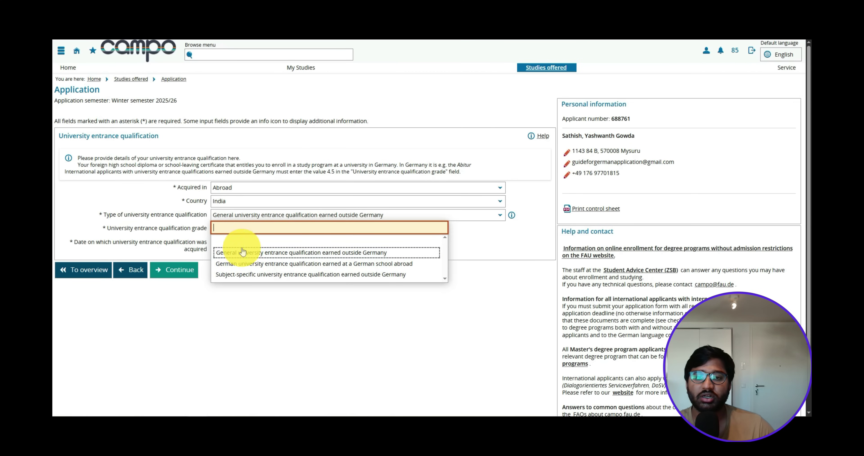
{"action": "left_click", "coordinate": [259, 252]}
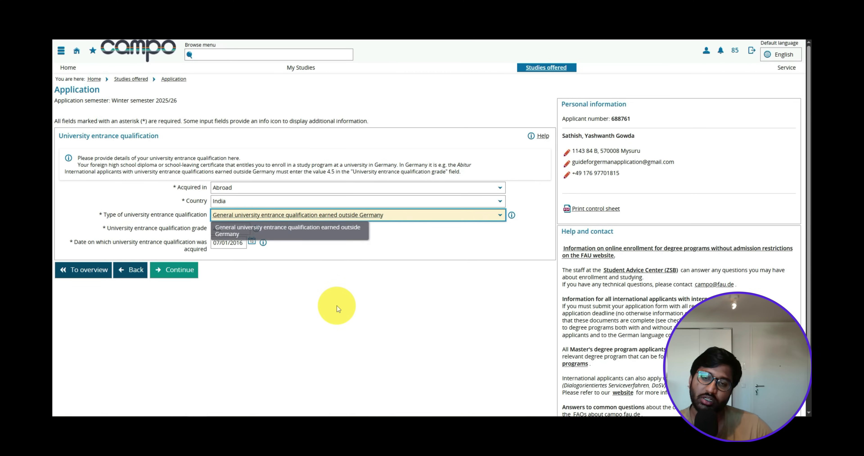
{"action": "left_click", "coordinate": [328, 310]}
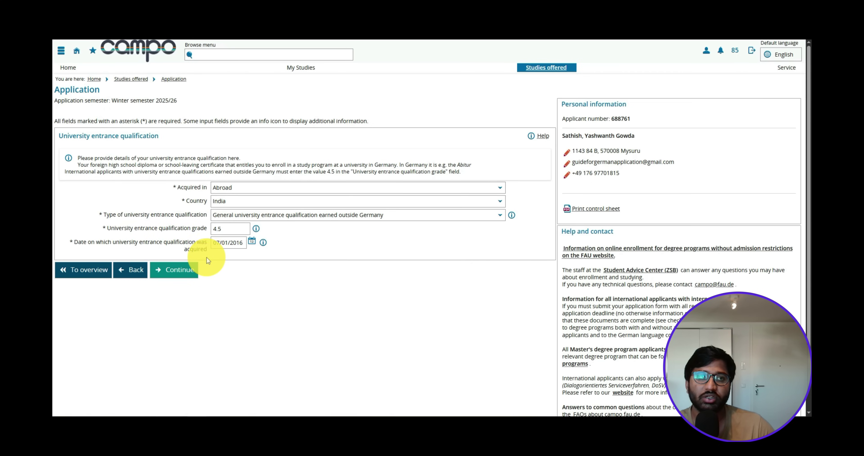
{"action": "left_click_drag", "start_coordinate": [244, 243], "coordinate": [208, 240]}
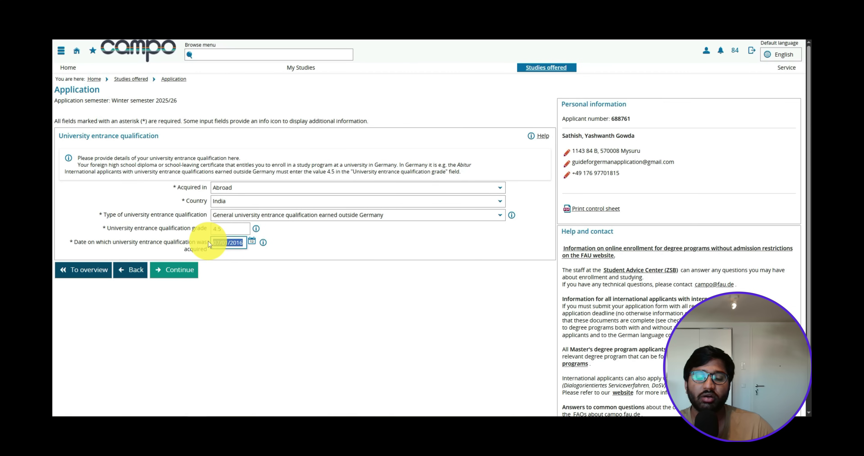
{"action": "left_click", "coordinate": [301, 312]}
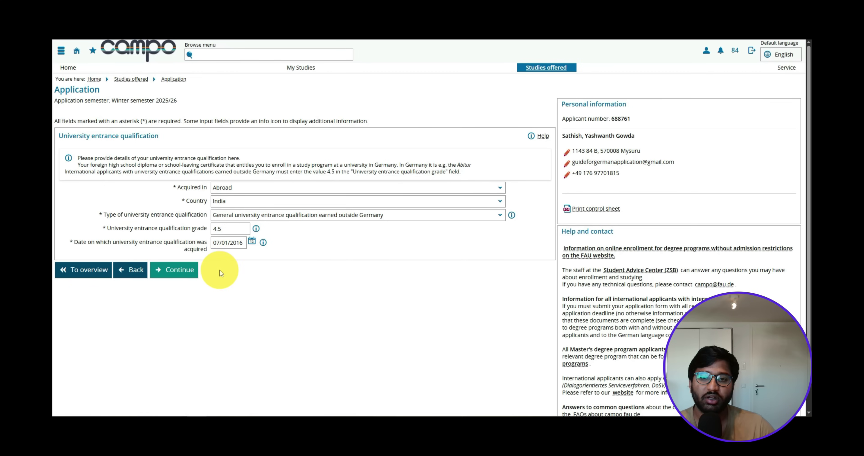
{"action": "left_click", "coordinate": [184, 278]}
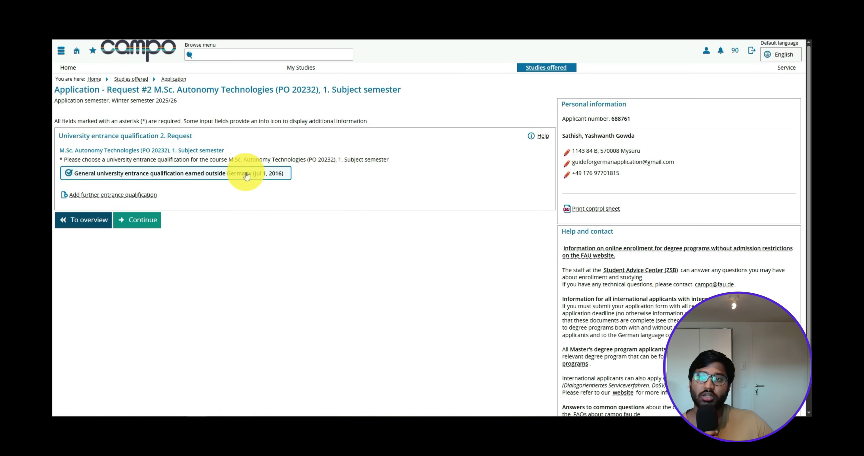
Proceed with the selected entrance qualification, No for vocational training and national service, and the confirmation that the international applicant information was read.
{"action": "left_click", "coordinate": [136, 221]}
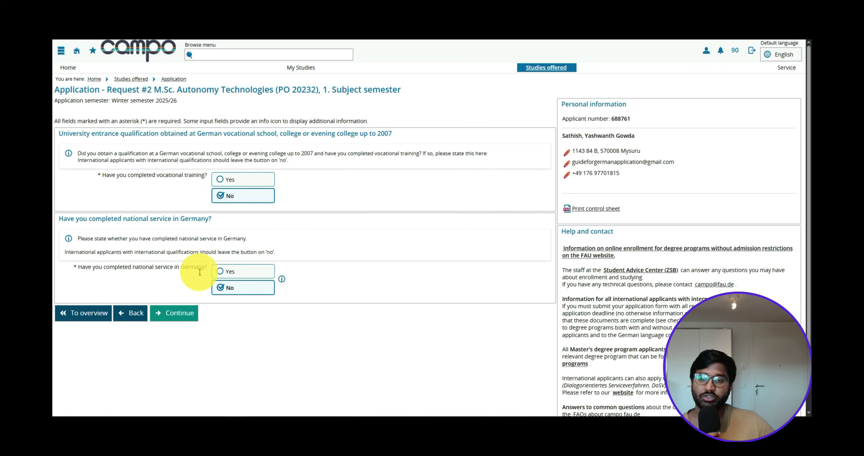
{"action": "left_click", "coordinate": [177, 313]}
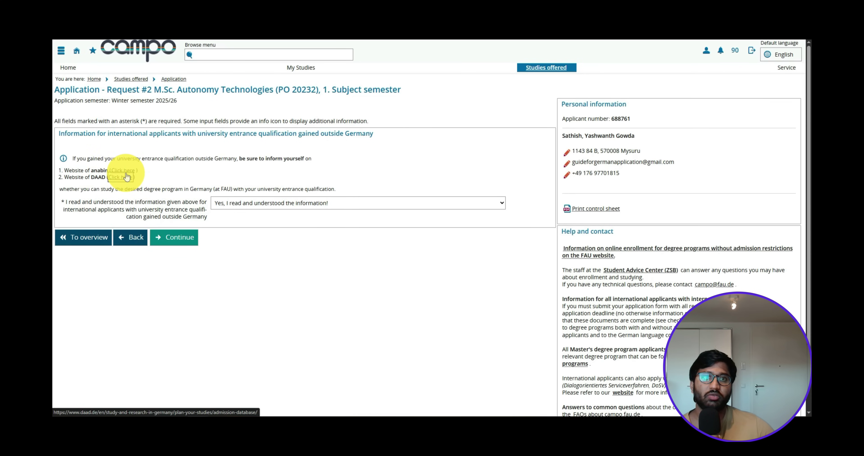
{"action": "left_click", "coordinate": [129, 180]}
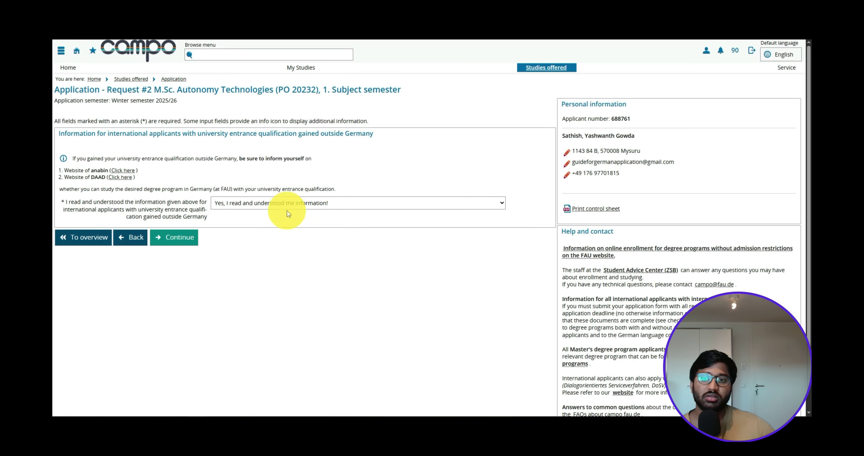
{"action": "left_click", "coordinate": [182, 236]}
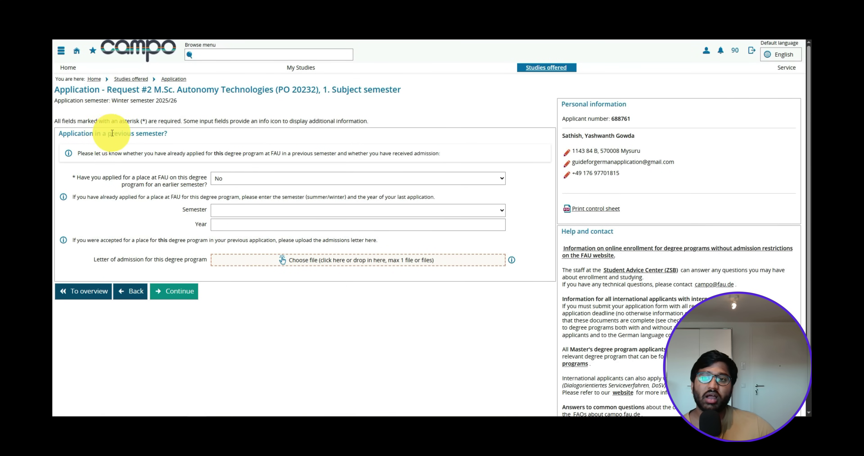
Answer No to an earlier application for this degree program and keep 10_12_combined.pdf as the school leaving certificate, continuing past both pages.
{"action": "left_click_drag", "start_coordinate": [108, 134], "coordinate": [190, 134]}
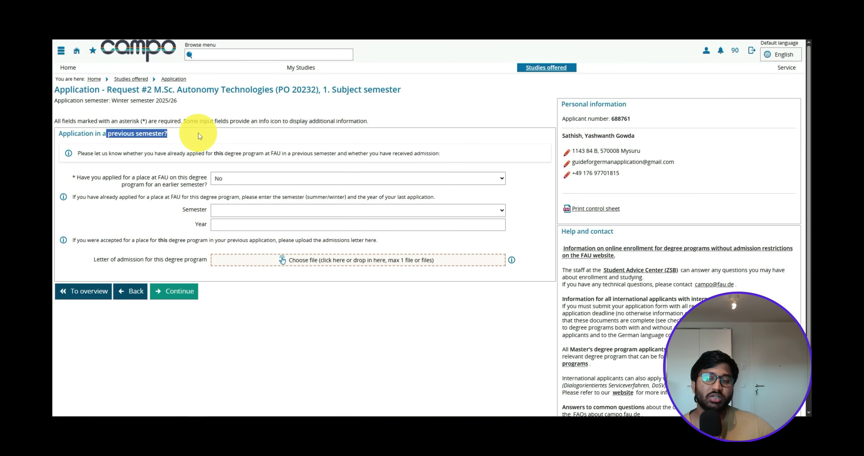
{"action": "left_click", "coordinate": [198, 133]}
{"action": "left_click", "coordinate": [222, 178]}
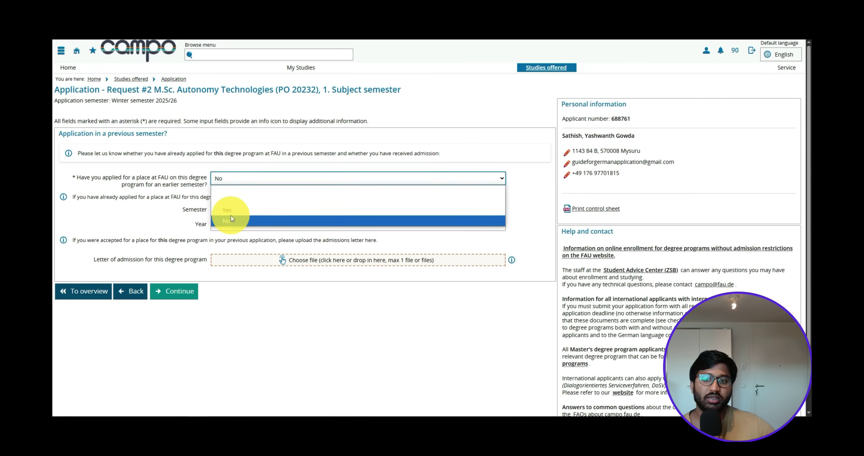
{"action": "left_click", "coordinate": [229, 185]}
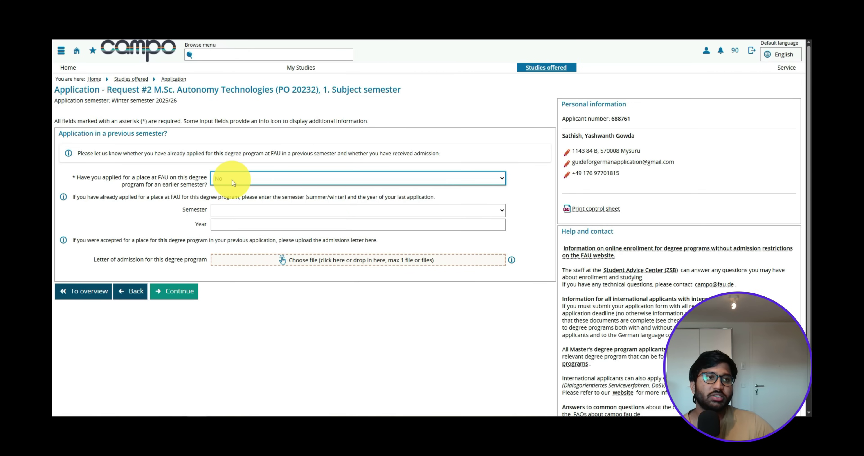
{"action": "left_click", "coordinate": [177, 290]}
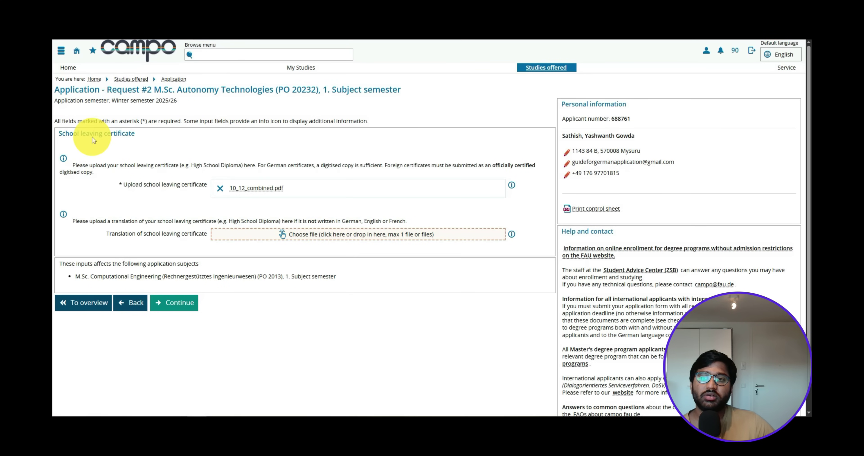
{"action": "left_click_drag", "start_coordinate": [58, 133], "coordinate": [146, 133]}
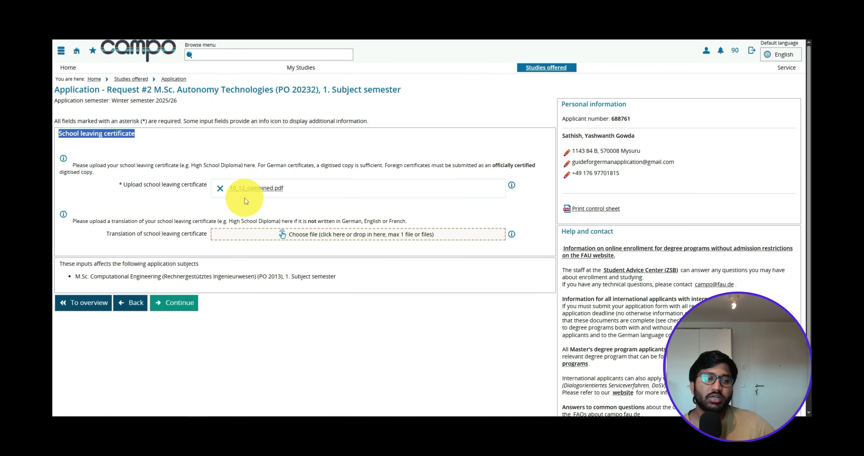
{"action": "left_click", "coordinate": [177, 304]}
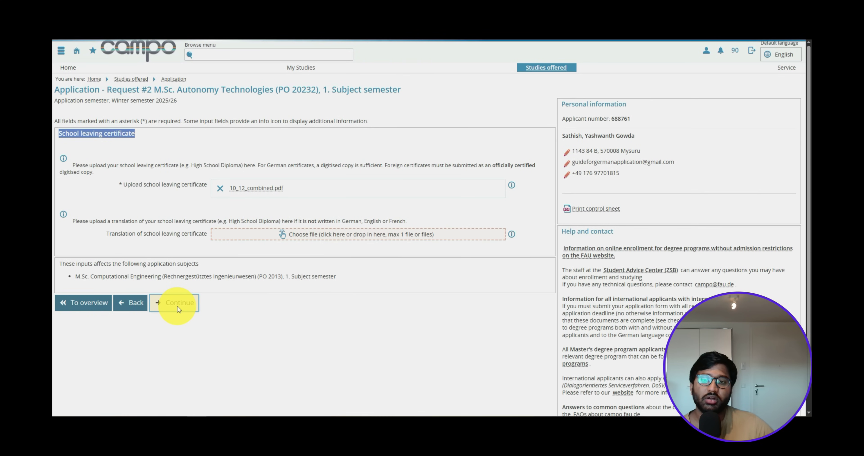
Read the heading and instructions on the university degree qualifying for admission to the Master's program.
{"action": "scroll", "coordinate": [227, 225], "scroll_direction": "down", "scroll_amount": 1}
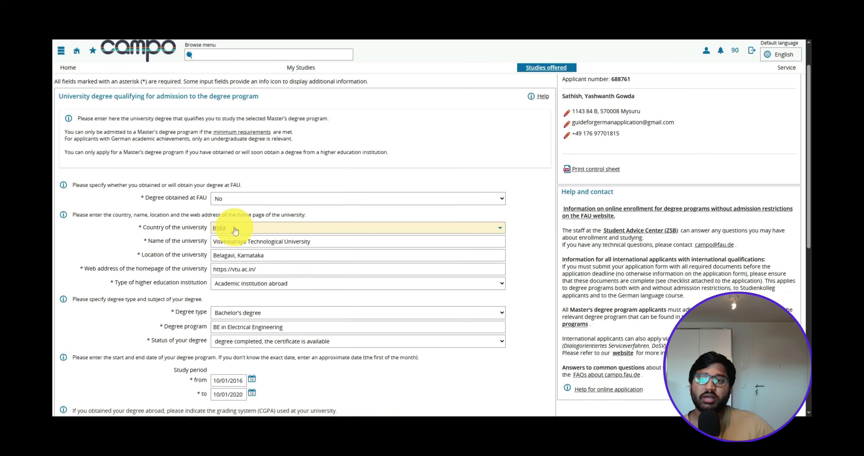
{"action": "left_click_drag", "start_coordinate": [59, 96], "coordinate": [264, 105]}
{"action": "left_click", "coordinate": [271, 101]}
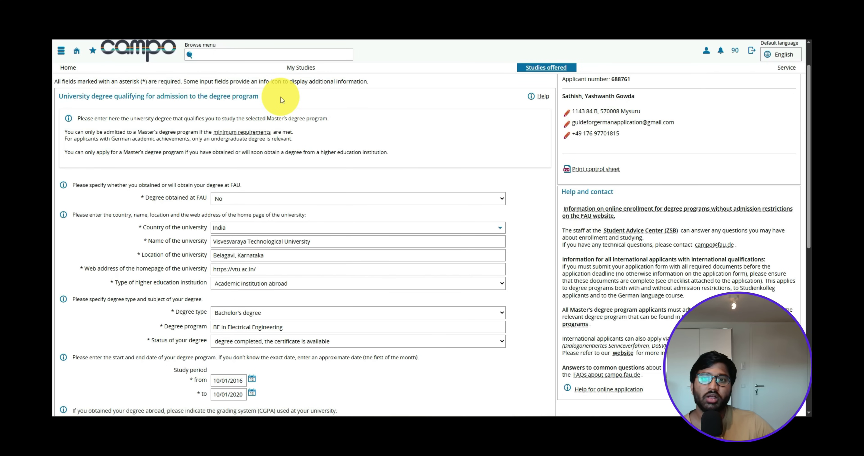
{"action": "left_click_drag", "start_coordinate": [155, 97], "coordinate": [322, 99]}
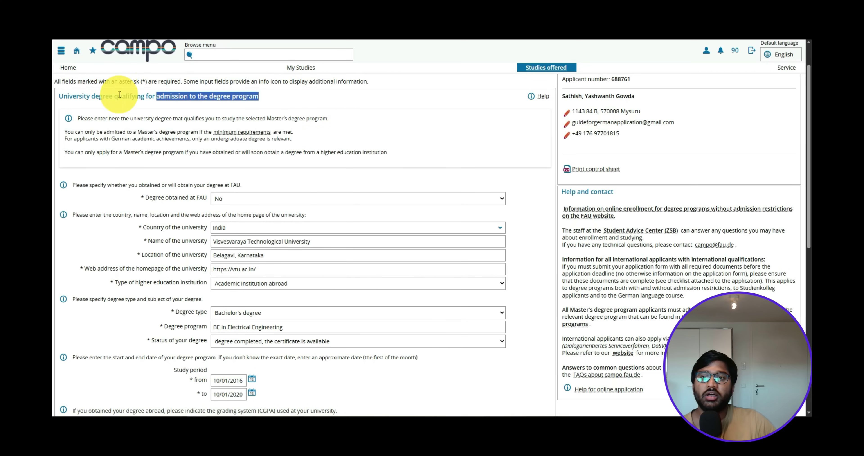
{"action": "left_click_drag", "start_coordinate": [67, 97], "coordinate": [132, 92]}
{"action": "triple_click", "coordinate": [131, 92]}
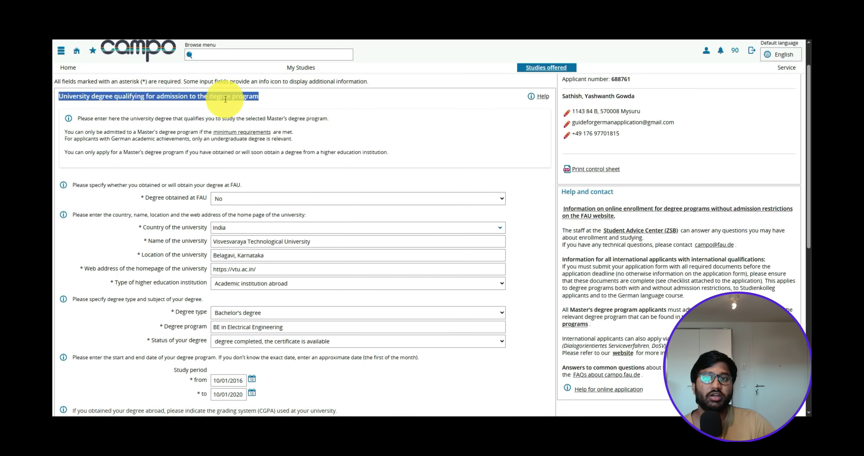
{"action": "double_click", "coordinate": [228, 97]}
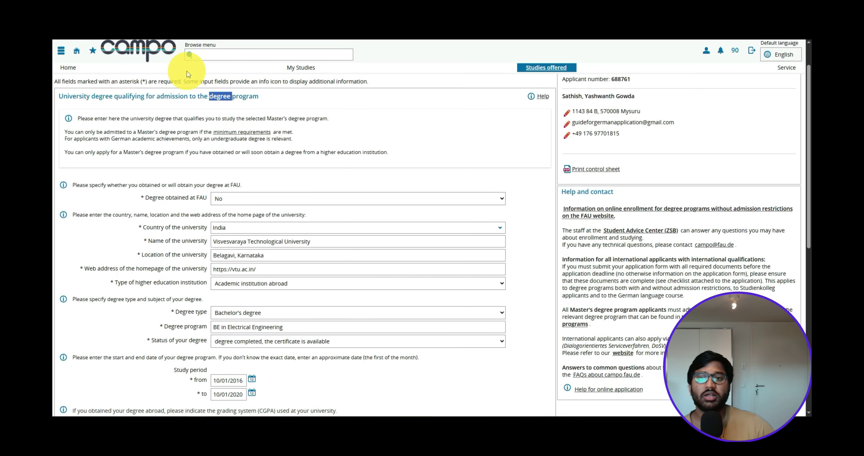
{"action": "scroll", "coordinate": [183, 115], "scroll_direction": "down", "scroll_amount": 3}
{"action": "scroll", "coordinate": [280, 198], "scroll_direction": "up", "scroll_amount": 2}
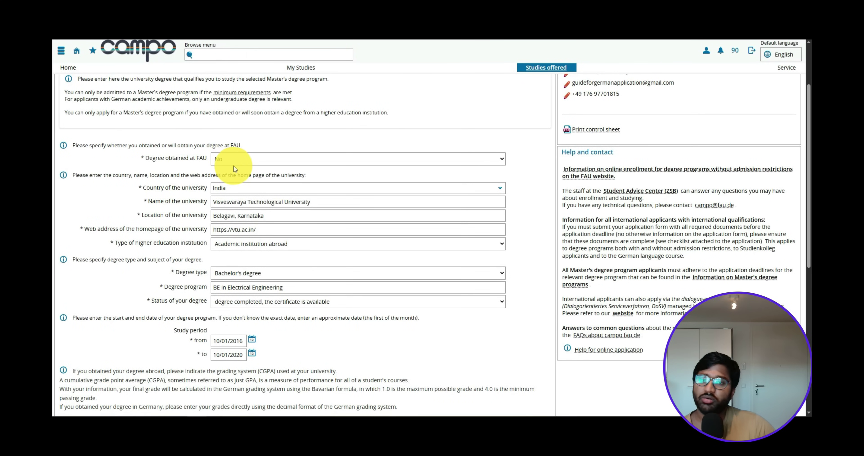
Review the prefilled university country, name, location, web address and institution type, plus the degree type and degree program.
{"action": "scroll", "coordinate": [217, 171], "scroll_direction": "down", "scroll_amount": 1}
{"action": "scroll", "coordinate": [217, 170], "scroll_direction": "down", "scroll_amount": 2}
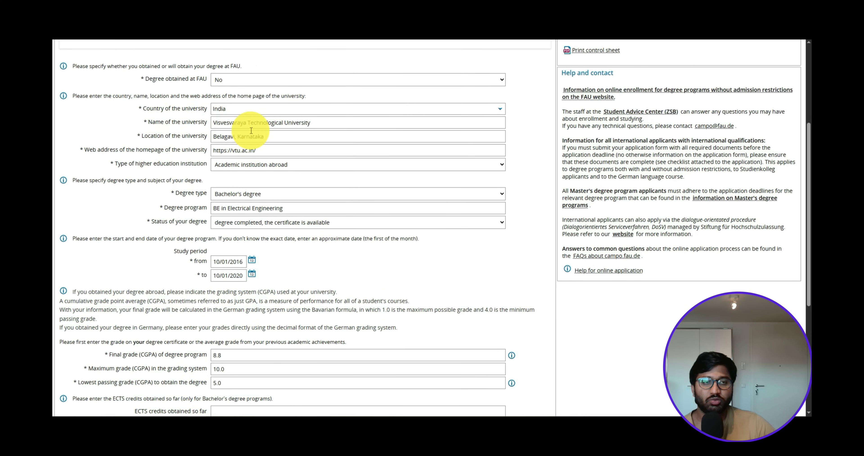
{"action": "scroll", "coordinate": [237, 131], "scroll_direction": "down", "scroll_amount": 1}
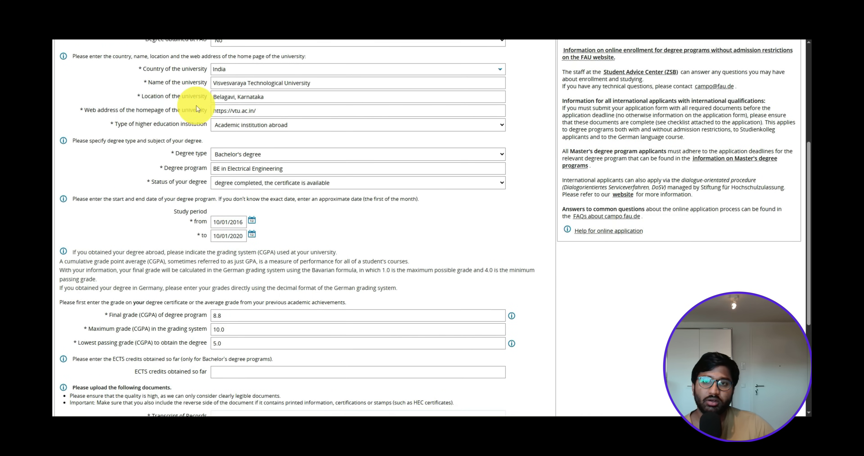
{"action": "left_click", "coordinate": [178, 113]}
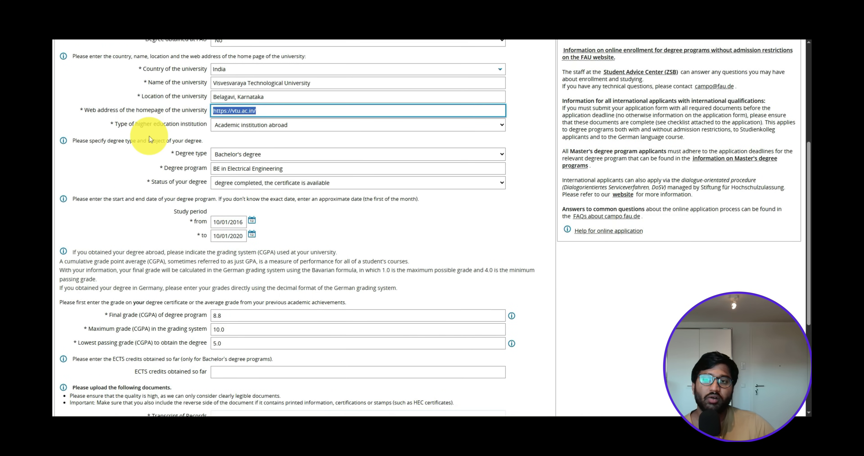
{"action": "left_click", "coordinate": [161, 136]}
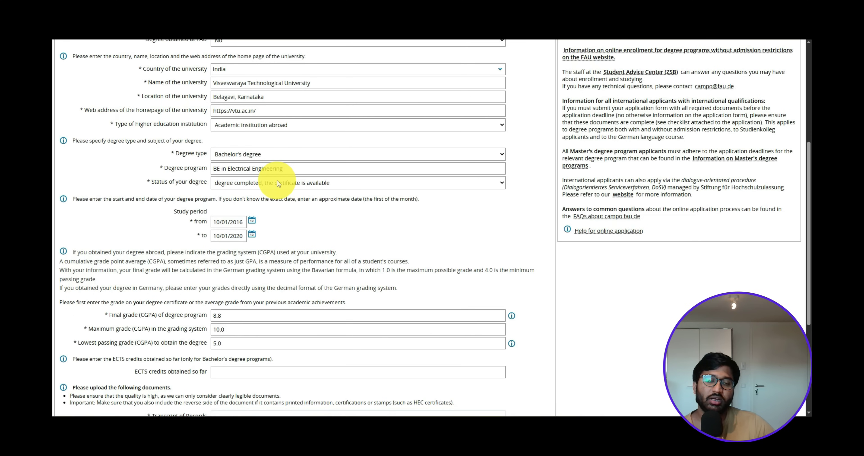
{"action": "scroll", "coordinate": [278, 183], "scroll_direction": "up", "scroll_amount": 2}
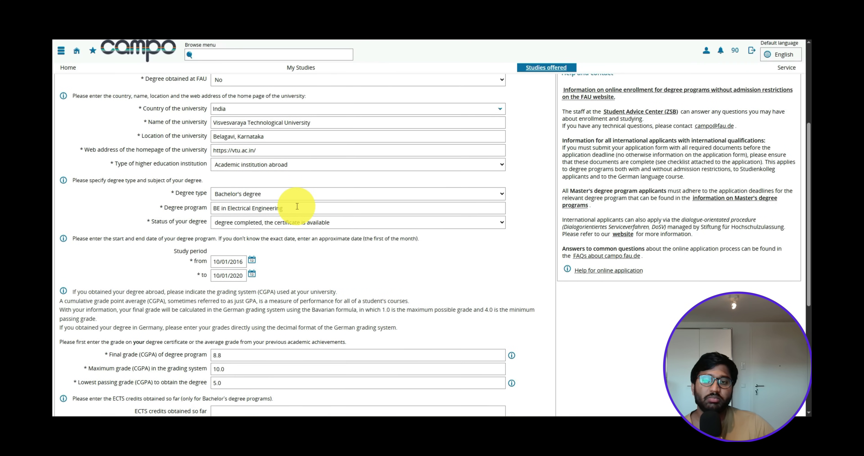
{"action": "left_click_drag", "start_coordinate": [297, 206], "coordinate": [213, 216]}
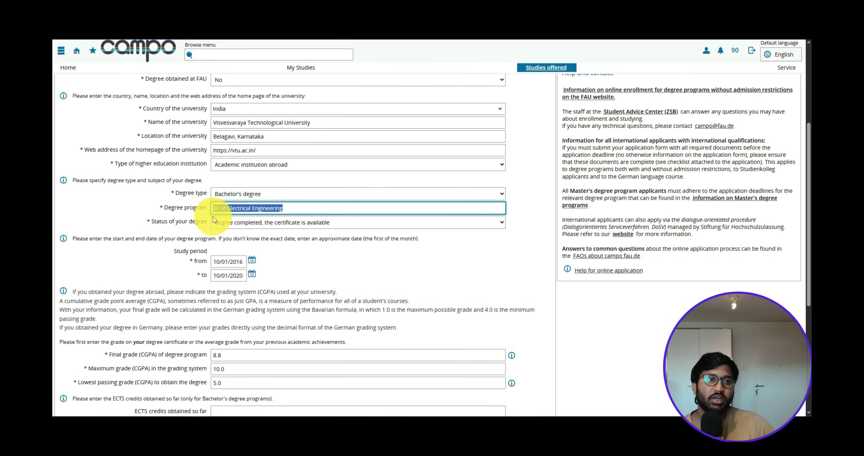
{"action": "left_click", "coordinate": [105, 201]}
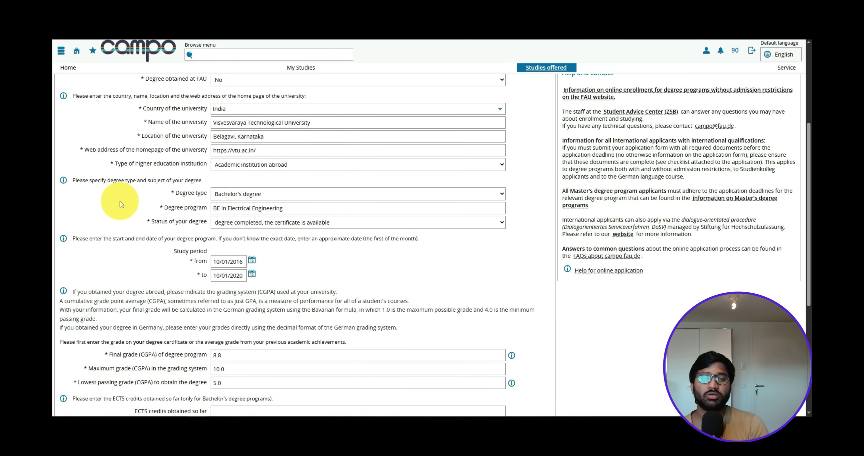
{"action": "scroll", "coordinate": [120, 200], "scroll_direction": "down", "scroll_amount": 1}
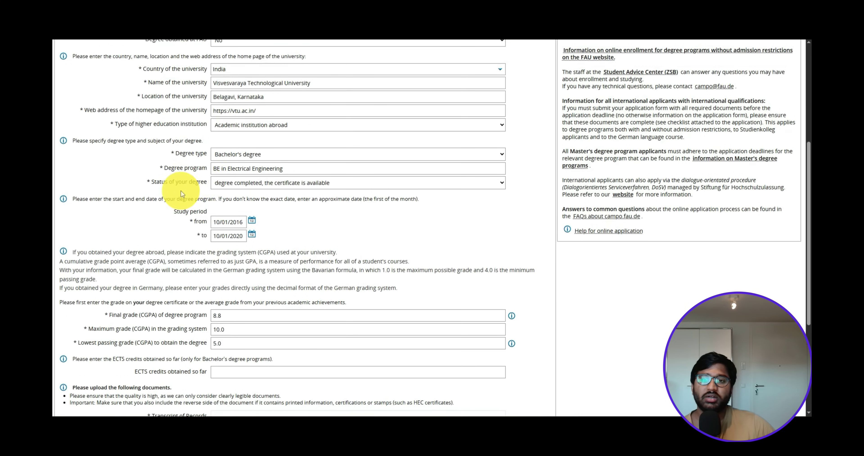
Examine the available options for the status of the degree and check the study period's start and end dates.
{"action": "left_click", "coordinate": [222, 186]}
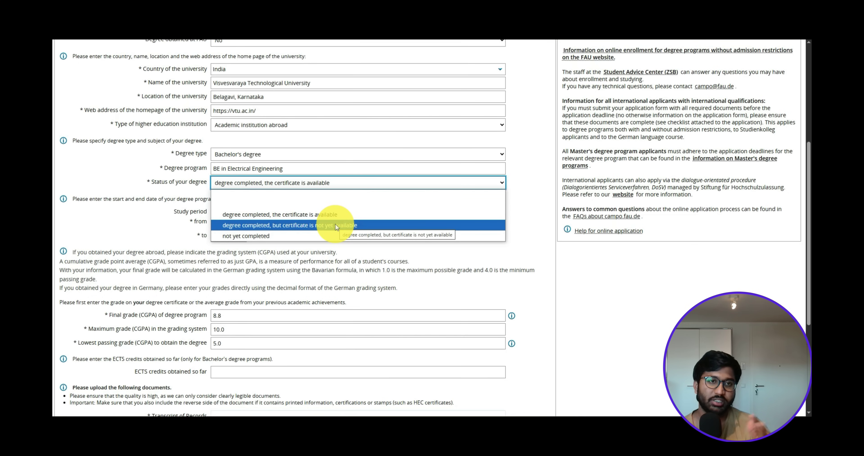
{"action": "scroll", "coordinate": [318, 242], "scroll_direction": "up", "scroll_amount": 1}
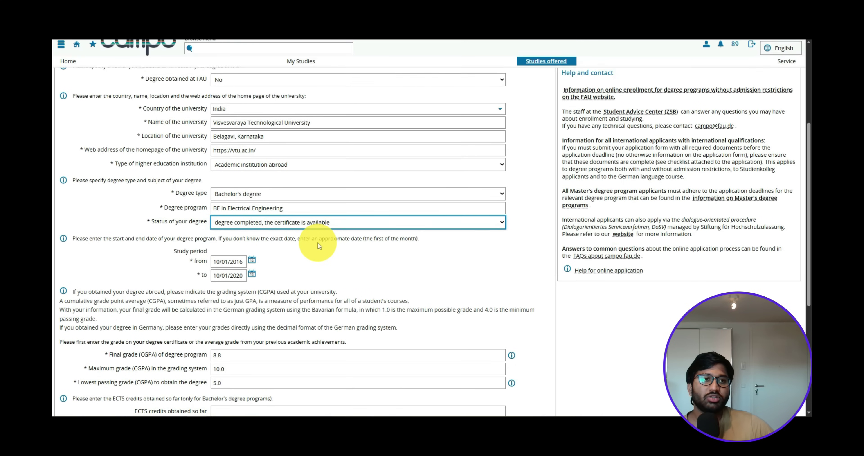
{"action": "left_click", "coordinate": [320, 224]}
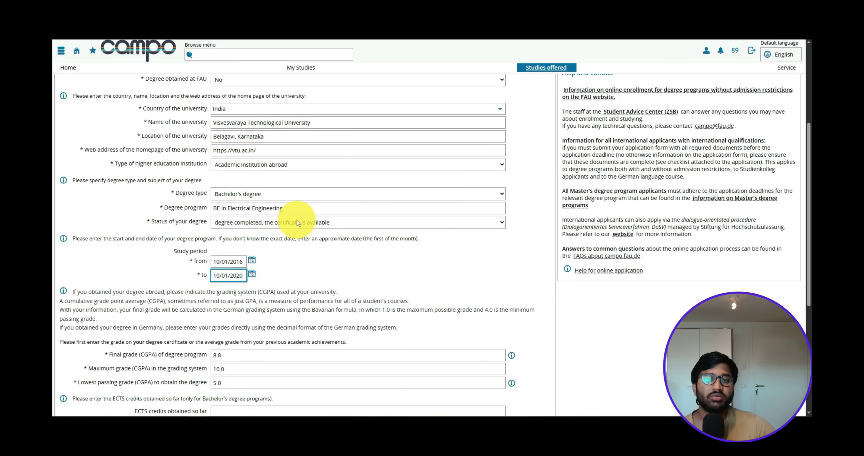
{"action": "scroll", "coordinate": [386, 225], "scroll_direction": "down", "scroll_amount": 6}
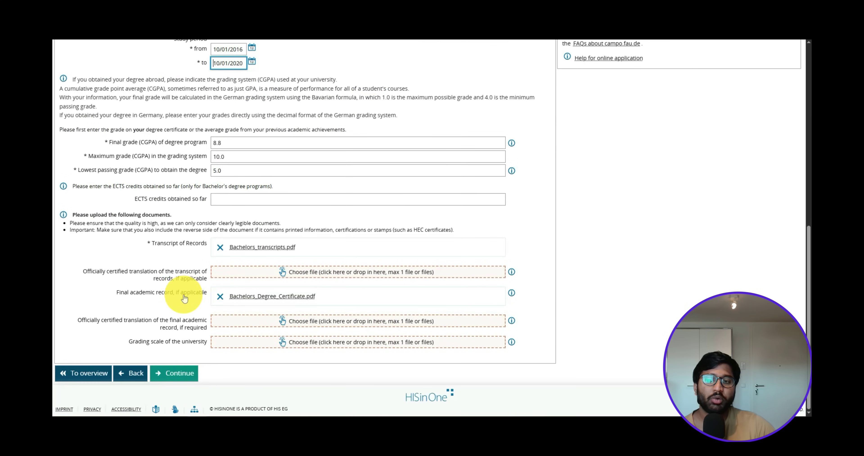
{"action": "scroll", "coordinate": [200, 300], "scroll_direction": "up", "scroll_amount": 5}
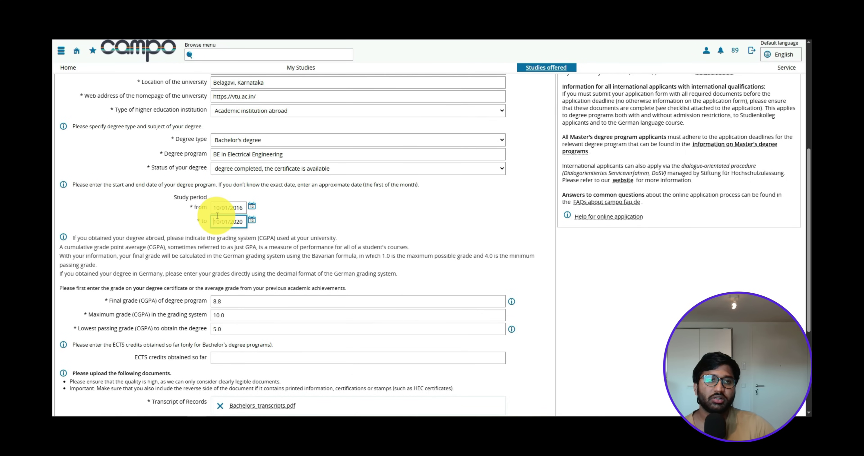
Check the final grade, maximum grade and lowest passing grade (CGPA) entered for the bachelor's degree.
{"action": "scroll", "coordinate": [214, 218], "scroll_direction": "down", "scroll_amount": 4}
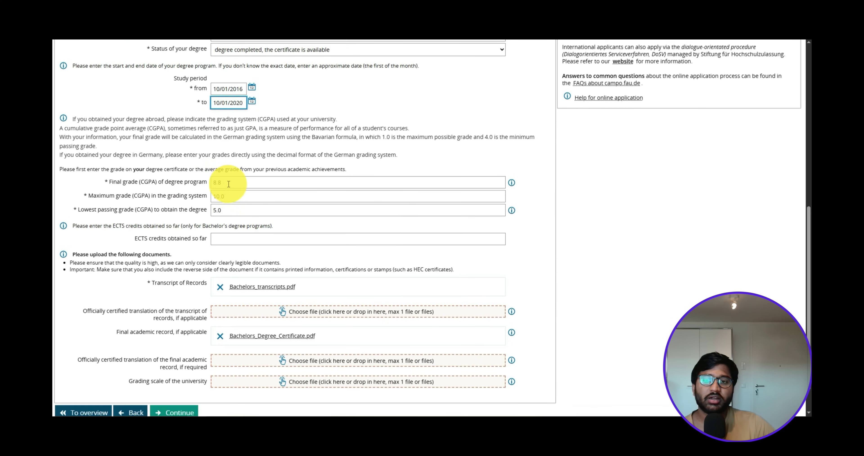
{"action": "left_click_drag", "start_coordinate": [227, 181], "coordinate": [174, 186]}
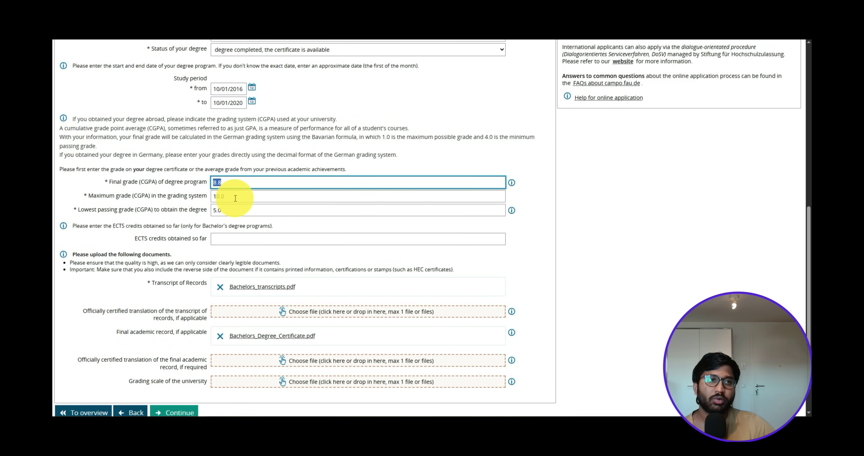
{"action": "left_click_drag", "start_coordinate": [235, 198], "coordinate": [174, 193]}
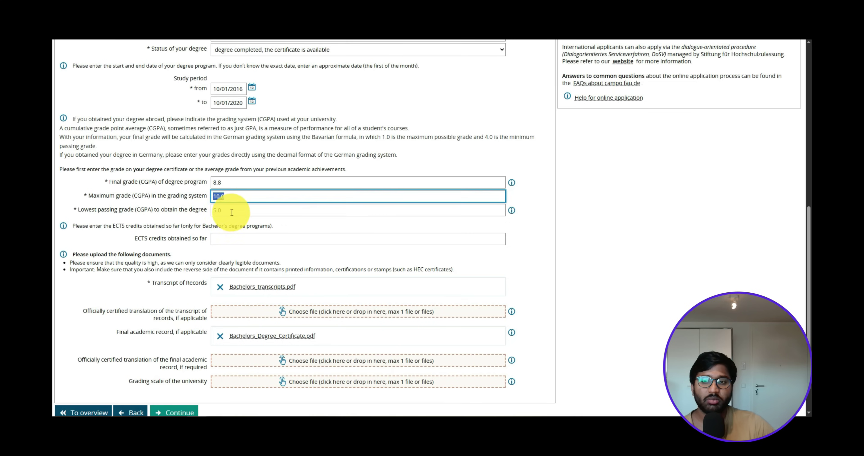
{"action": "left_click_drag", "start_coordinate": [219, 211], "coordinate": [202, 218]}
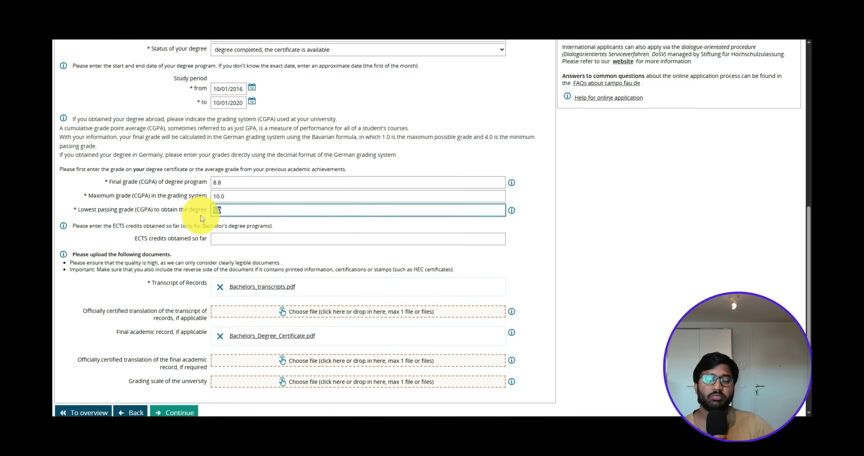
{"action": "left_click", "coordinate": [530, 213]}
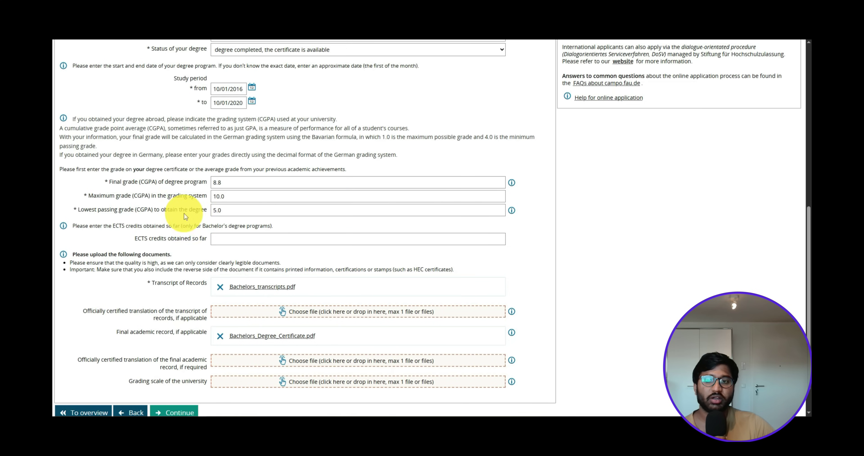
Set the ECTS credits obtained so far to 200.
{"action": "left_click", "coordinate": [228, 240]}
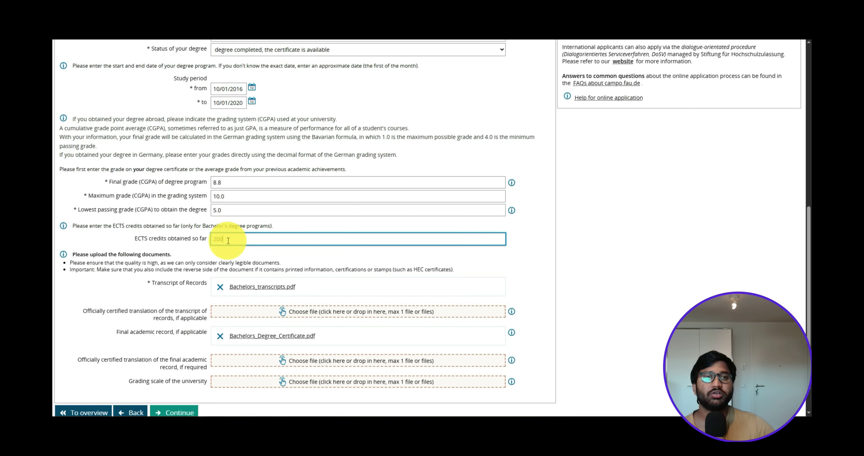
{"action": "type", "text": "200"}
{"action": "key", "text": "Tab"}
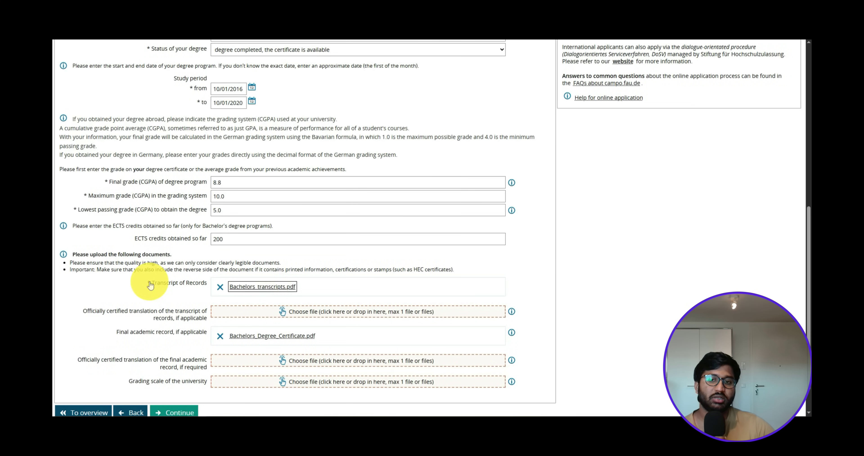
Keep Bachelors_transcripts.pdf as the transcript of records and Bachelors_Degree_Certificate.pdf as the final academic record, and continue the application.
{"action": "left_click", "coordinate": [150, 285]}
{"action": "scroll", "coordinate": [213, 244], "scroll_direction": "down", "scroll_amount": 1}
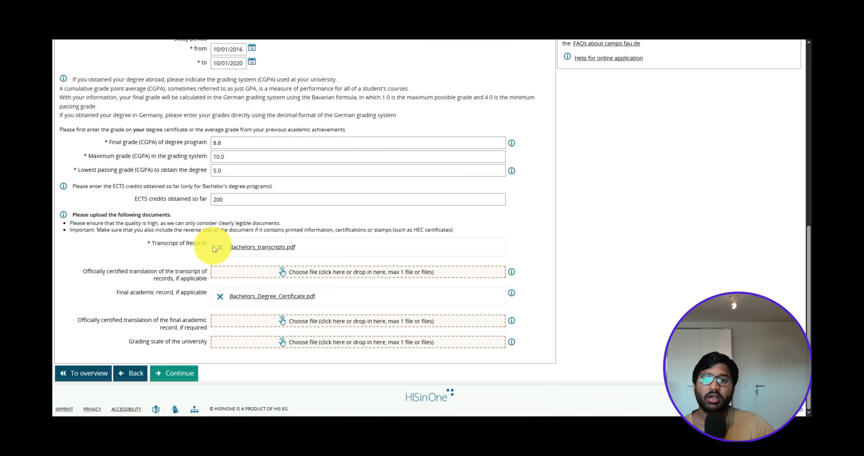
{"action": "left_click", "coordinate": [245, 254]}
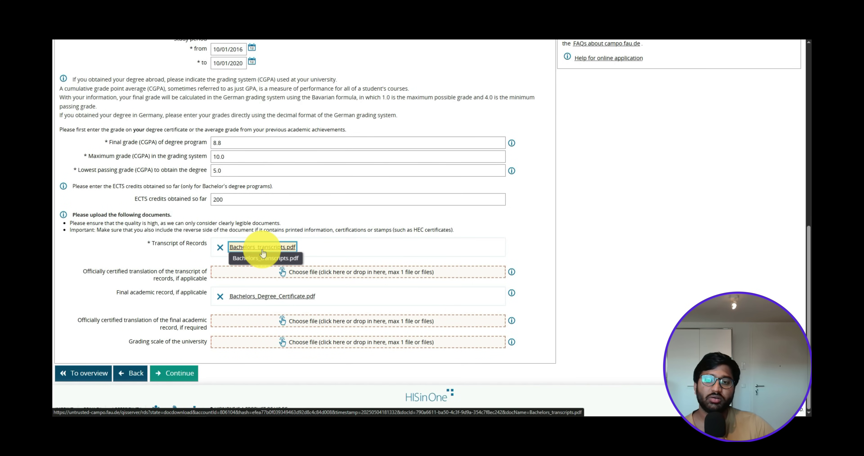
{"action": "left_click", "coordinate": [267, 296]}
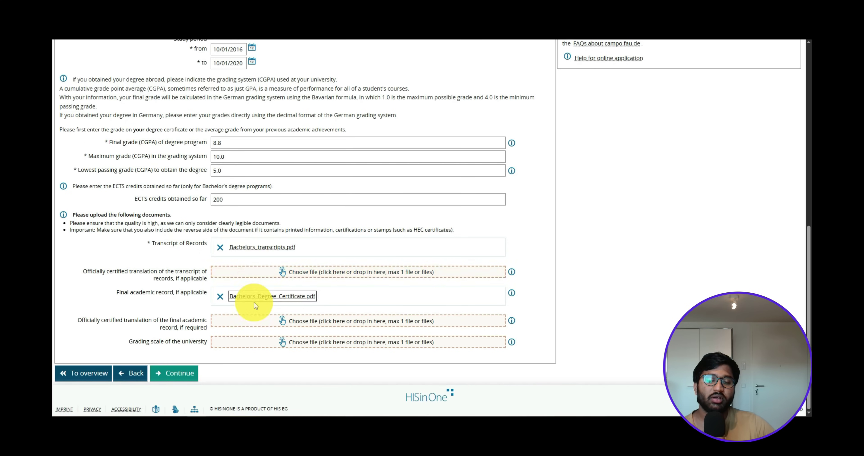
{"action": "left_click", "coordinate": [191, 374]}
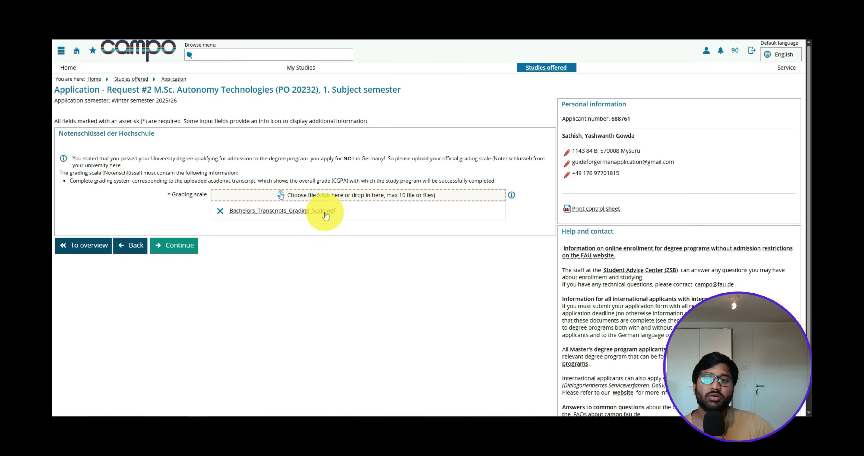
Keep Bachelors_Transcripts_Grading_Scale.pdf as the grading scale and continue past the previous study periods without adding any.
{"action": "left_click", "coordinate": [322, 212]}
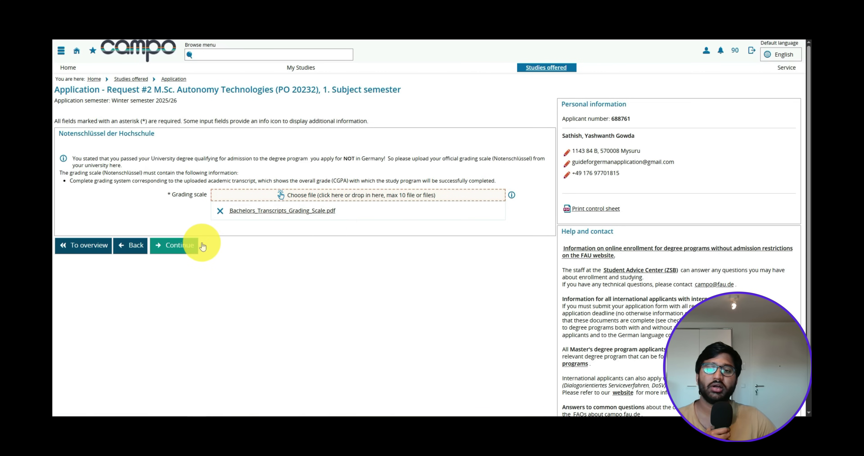
{"action": "left_click", "coordinate": [192, 247]}
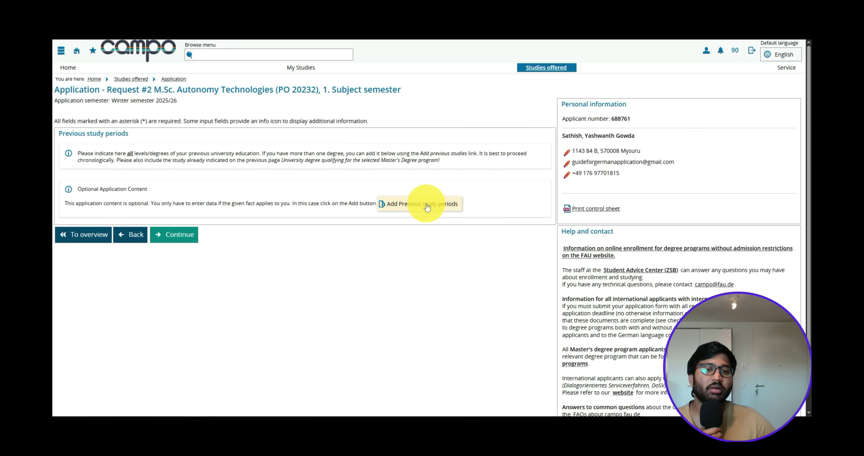
{"action": "left_click", "coordinate": [167, 230]}
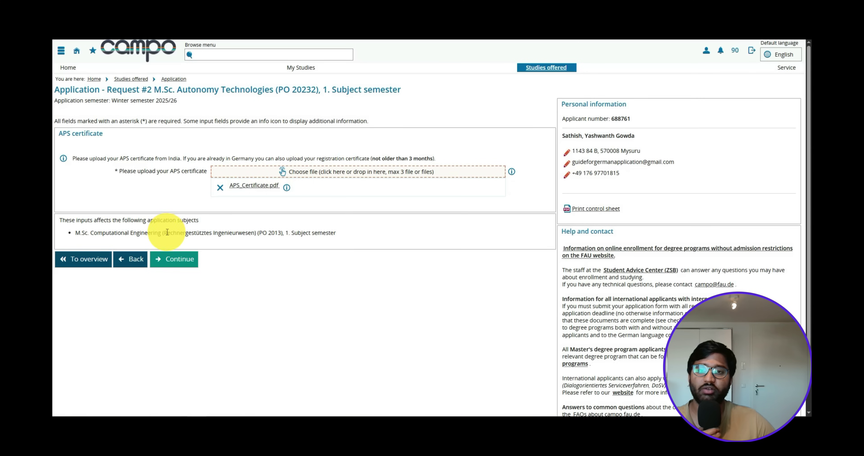
Keep APS_Certificate.pdf as the uploaded APS certificate and continue the application.
{"action": "left_click_drag", "start_coordinate": [58, 133], "coordinate": [133, 133]}
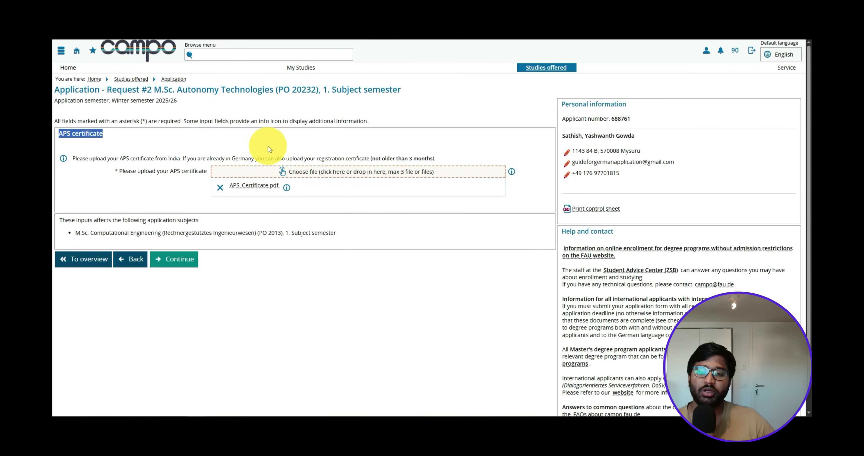
{"action": "left_click", "coordinate": [167, 260]}
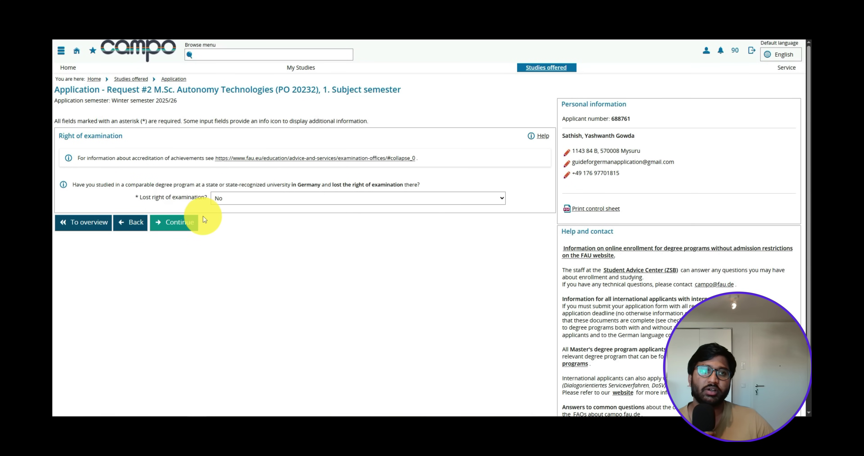
Keep No for the lost right of examination, leave German at No language skills with certificate None, and continue the application.
{"action": "left_click", "coordinate": [188, 222]}
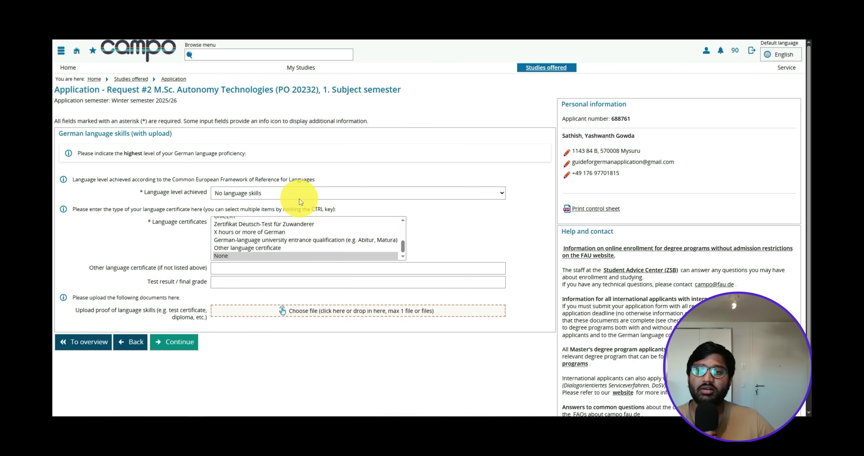
{"action": "left_click_drag", "start_coordinate": [63, 134], "coordinate": [172, 134]}
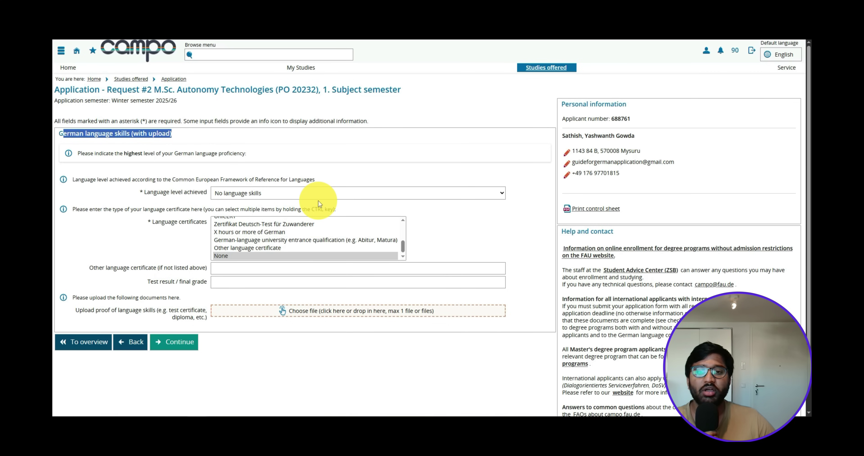
{"action": "scroll", "coordinate": [263, 247], "scroll_direction": "up", "scroll_amount": 3}
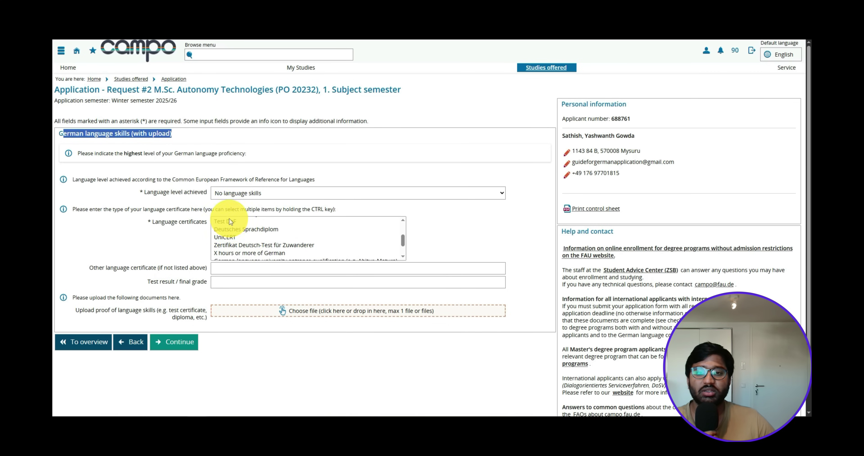
{"action": "scroll", "coordinate": [232, 229], "scroll_direction": "up", "scroll_amount": 2}
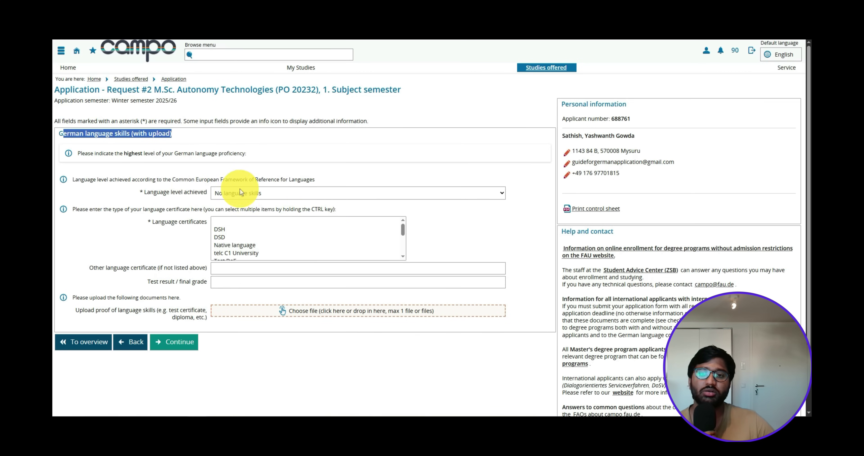
{"action": "scroll", "coordinate": [266, 228], "scroll_direction": "down", "scroll_amount": 5}
{"action": "left_click", "coordinate": [225, 254]}
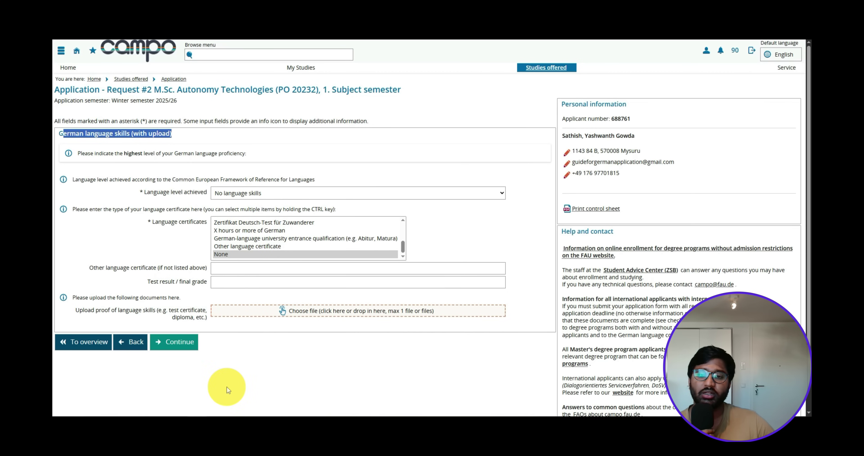
{"action": "left_click", "coordinate": [174, 342]}
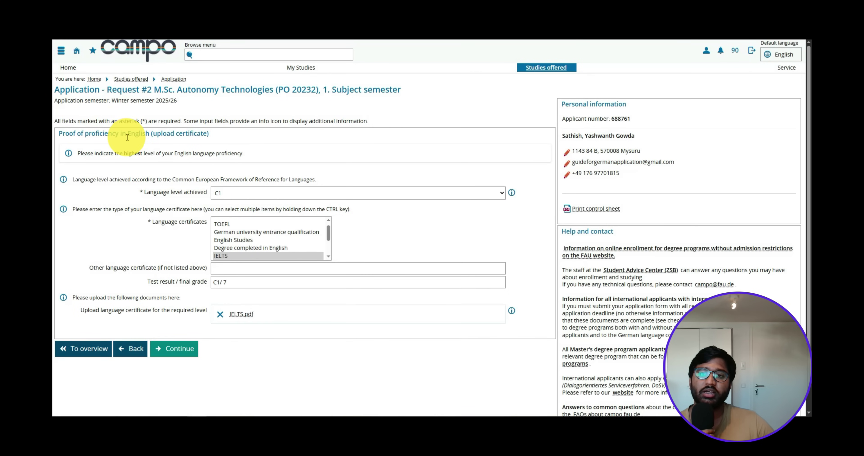
Keep C1 as the English language level achieved and IELTS as the language certificate.
{"action": "left_click_drag", "start_coordinate": [128, 138], "coordinate": [230, 130]}
{"action": "left_click", "coordinate": [230, 130]}
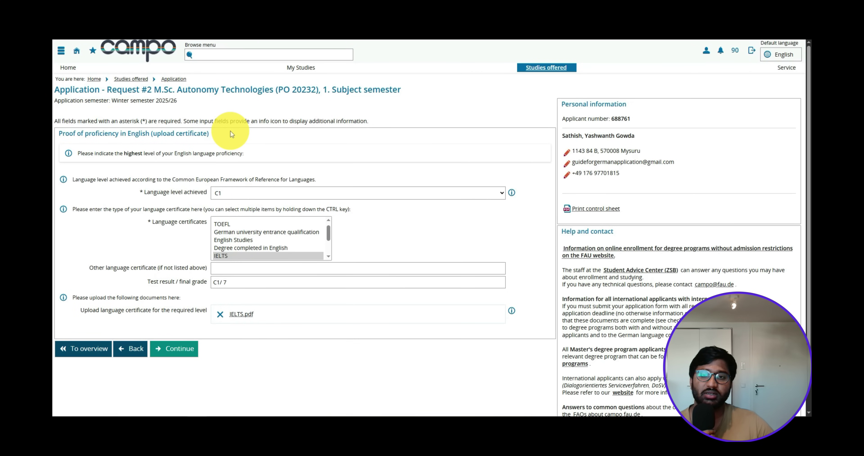
{"action": "left_click", "coordinate": [270, 194]}
{"action": "left_click", "coordinate": [258, 267]}
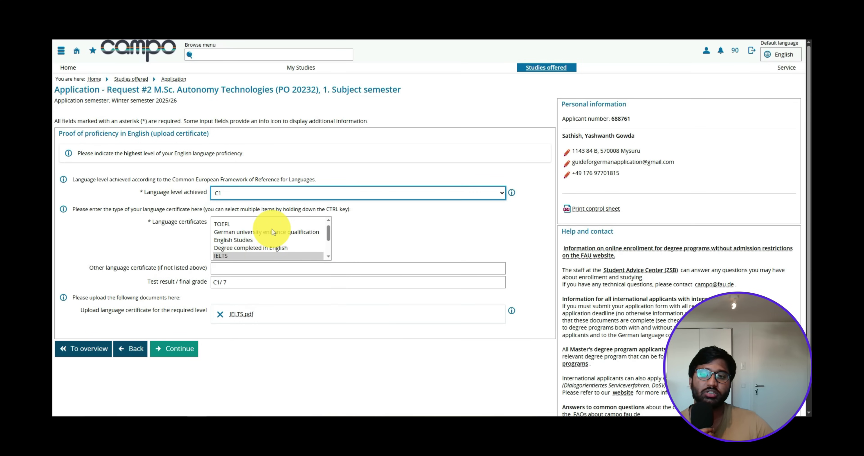
{"action": "scroll", "coordinate": [236, 250], "scroll_direction": "down", "scroll_amount": 2}
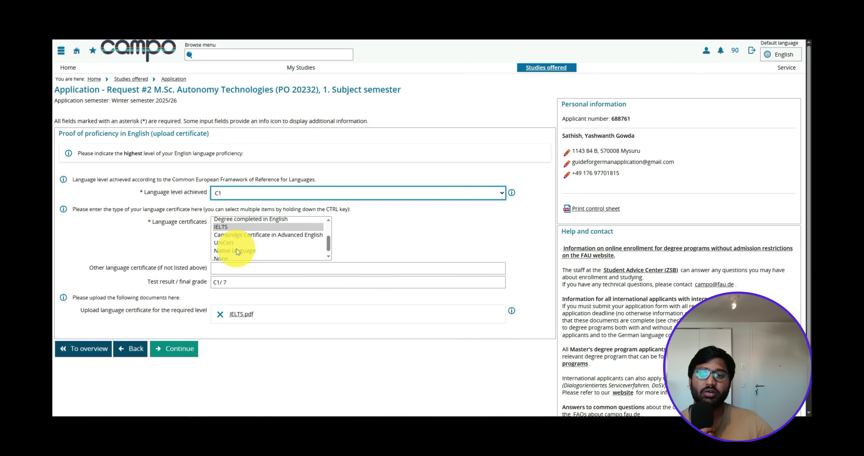
Set the English test result to 7, keep IELTS.pdf as the uploaded language certificate, and continue the application.
{"action": "triple_click", "coordinate": [230, 282]}
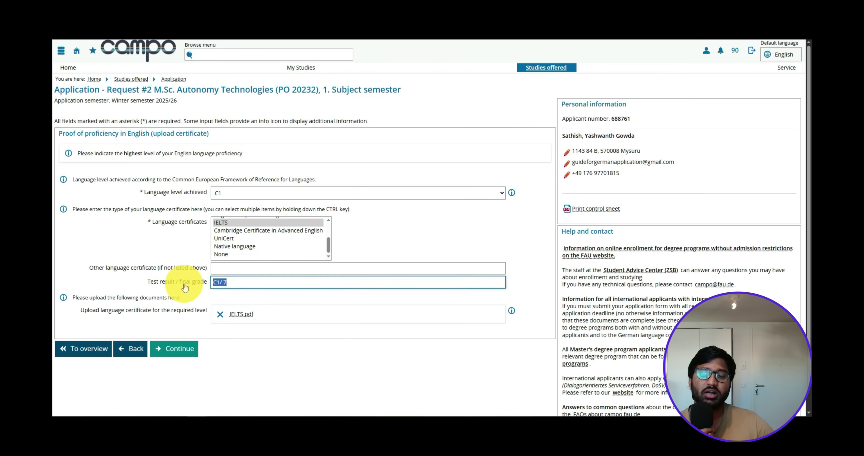
{"action": "left_click", "coordinate": [144, 280]}
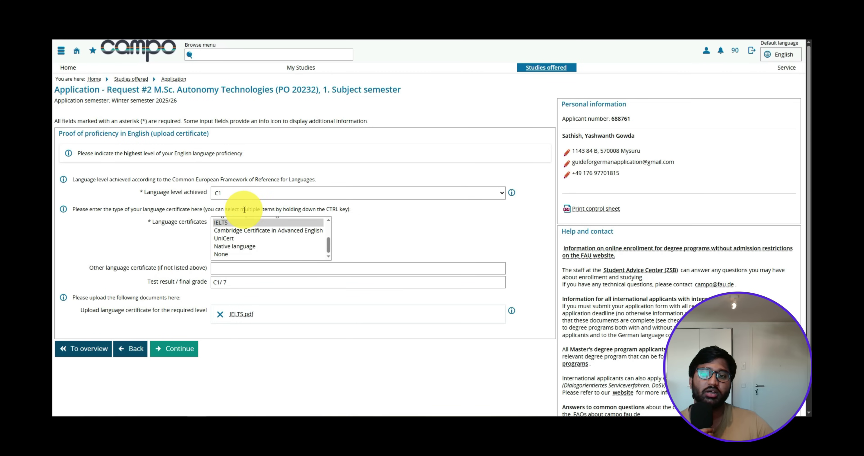
{"action": "left_click_drag", "start_coordinate": [223, 282], "coordinate": [188, 285]}
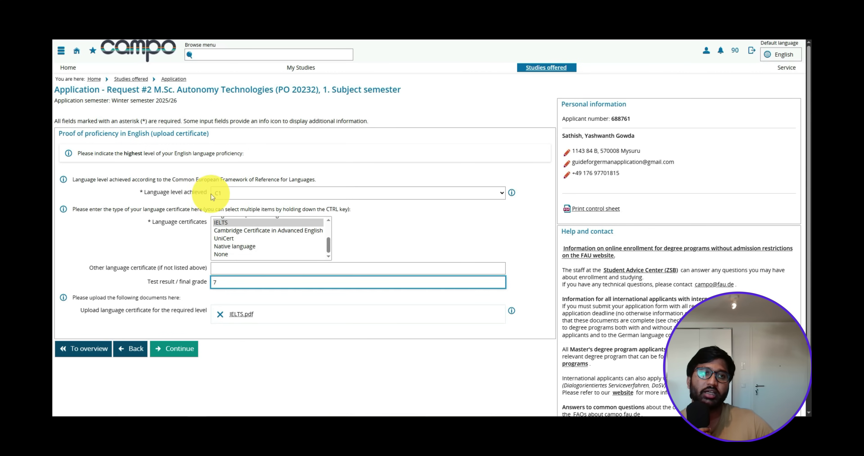
{"action": "scroll", "coordinate": [233, 203], "scroll_direction": "down", "scroll_amount": 1}
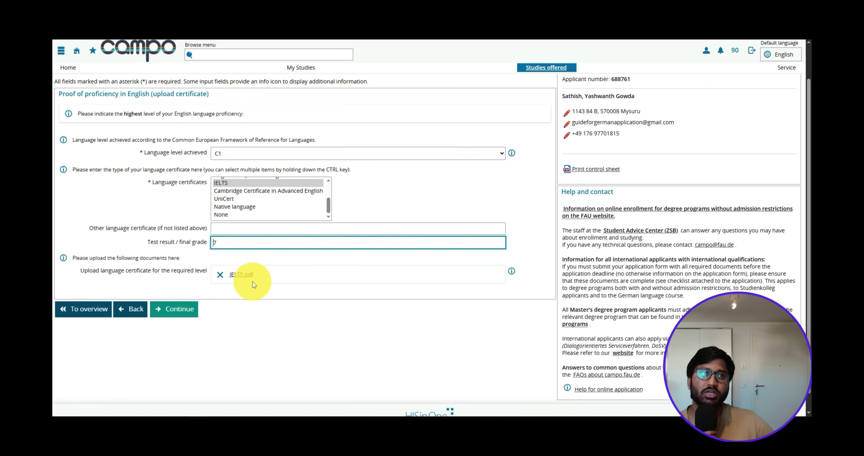
{"action": "left_click", "coordinate": [181, 313]}
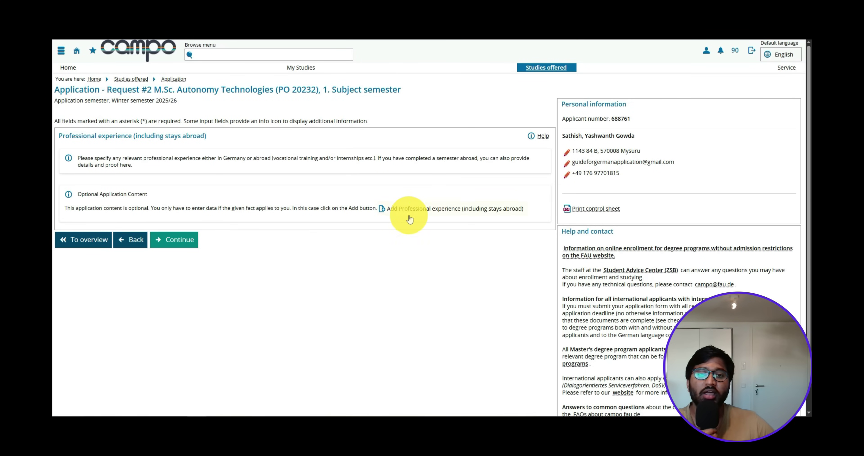
Continue past the optional professional experience section without adding an entry.
{"action": "left_click_drag", "start_coordinate": [526, 208], "coordinate": [64, 206]}
{"action": "left_click", "coordinate": [421, 300]}
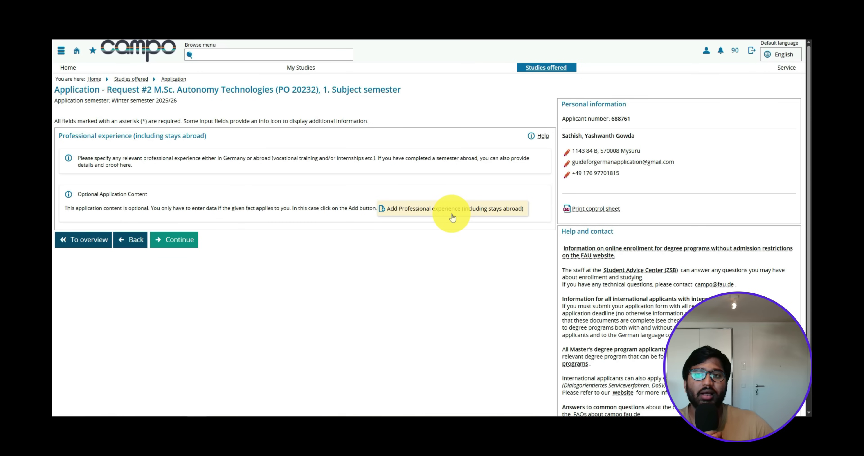
{"action": "left_click", "coordinate": [178, 242]}
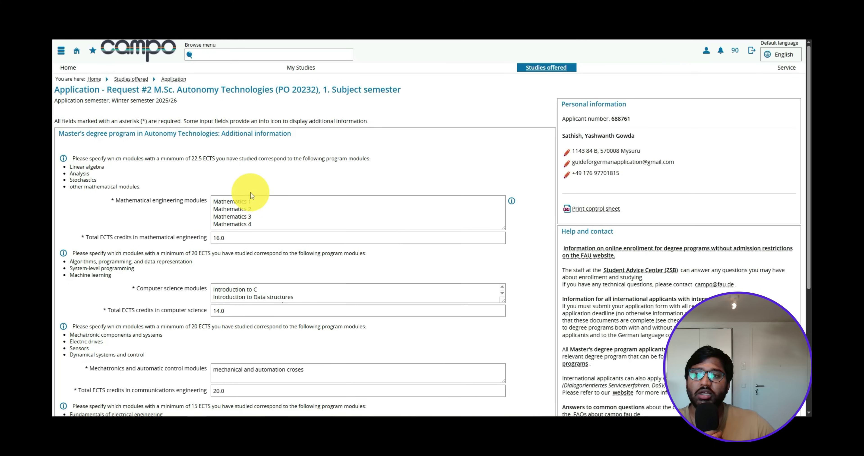
Review the mathematical engineering modules, their total ECTS credits and the module requirements in the additional information for Autonomy Technologies.
{"action": "scroll", "coordinate": [135, 163], "scroll_direction": "down", "scroll_amount": 1}
{"action": "mouse_move", "coordinate": [291, 94]}
{"action": "left_mouse_down"}
{"action": "mouse_move", "coordinate": [177, 93]}
{"action": "mouse_move", "coordinate": [291, 93]}
{"action": "left_mouse_up"}
{"action": "scroll", "coordinate": [217, 111], "scroll_direction": "down", "scroll_amount": 1}
{"action": "scroll", "coordinate": [134, 117], "scroll_direction": "up", "scroll_amount": 1}
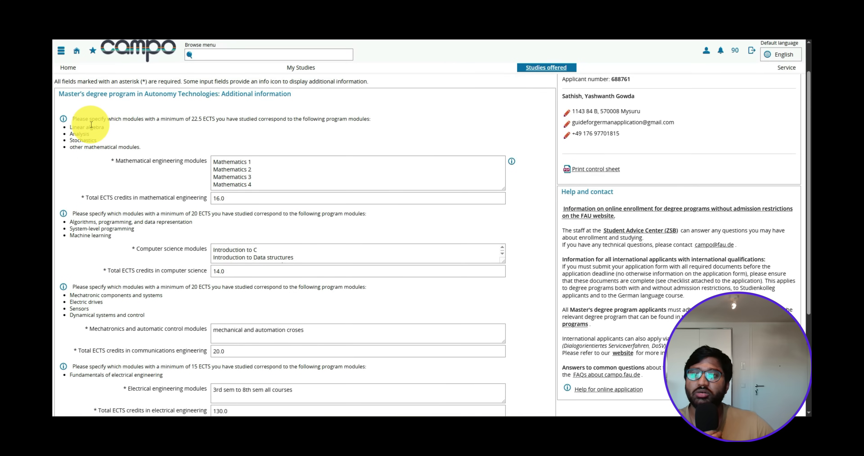
{"action": "left_click", "coordinate": [109, 120]}
{"action": "left_click_drag", "start_coordinate": [109, 120], "coordinate": [272, 122]}
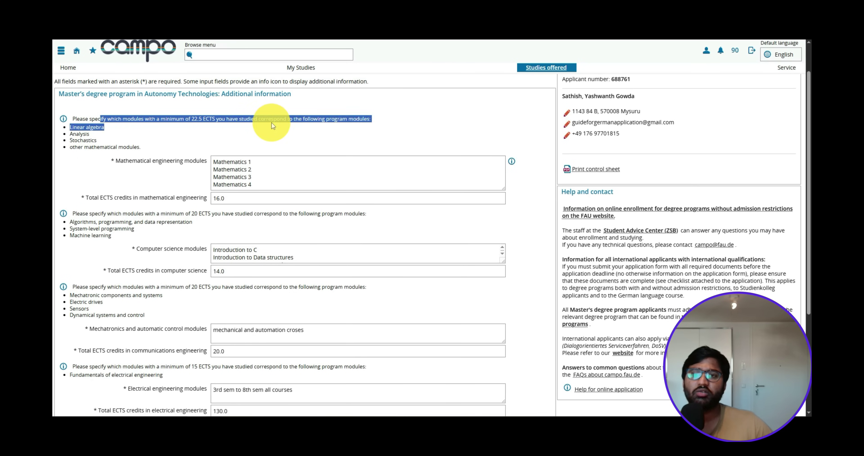
{"action": "left_click", "coordinate": [420, 125]}
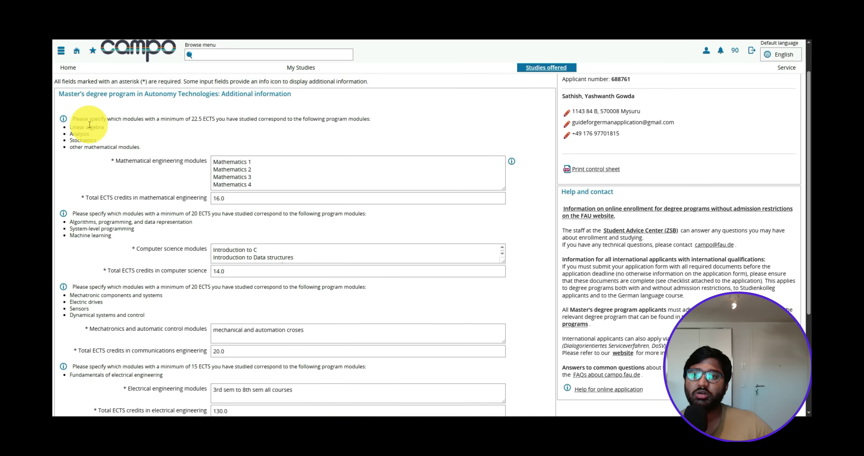
{"action": "left_click_drag", "start_coordinate": [213, 161], "coordinate": [253, 185]}
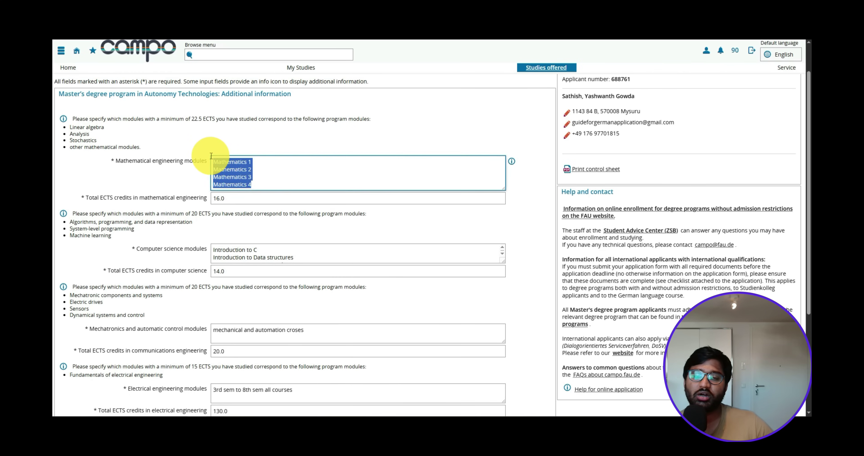
{"action": "key", "text": "Tab"}
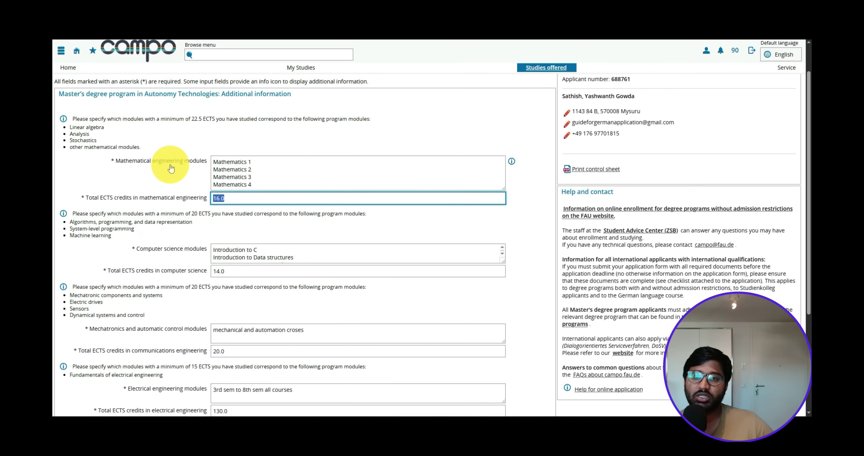
Review the computer science and mechatronics module entries, and check the minimum ECTS required for mathematics and computer science.
{"action": "scroll", "coordinate": [171, 169], "scroll_direction": "down", "scroll_amount": 2}
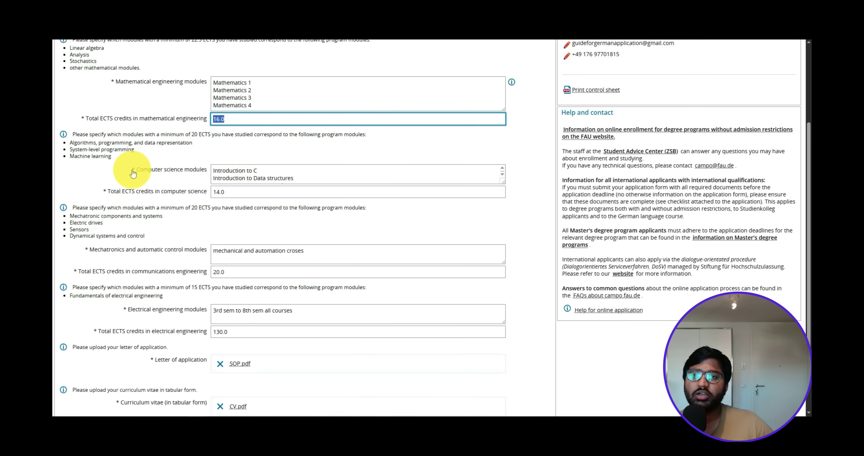
{"action": "left_click_drag", "start_coordinate": [310, 176], "coordinate": [212, 168]}
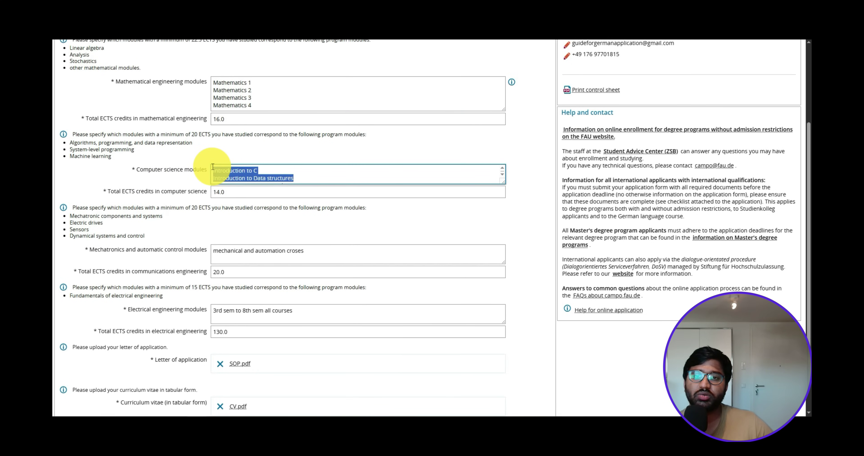
{"action": "scroll", "coordinate": [232, 190], "scroll_direction": "down", "scroll_amount": 2}
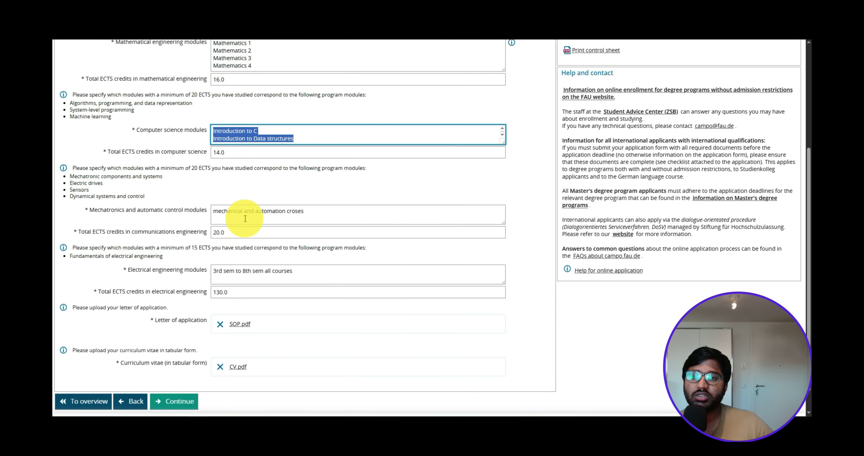
{"action": "left_click_drag", "start_coordinate": [314, 208], "coordinate": [203, 218]}
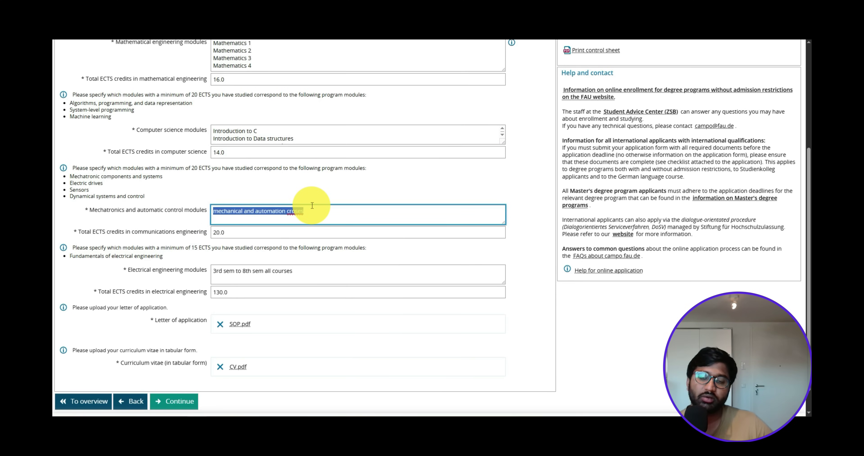
{"action": "scroll", "coordinate": [312, 206], "scroll_direction": "up", "scroll_amount": 4}
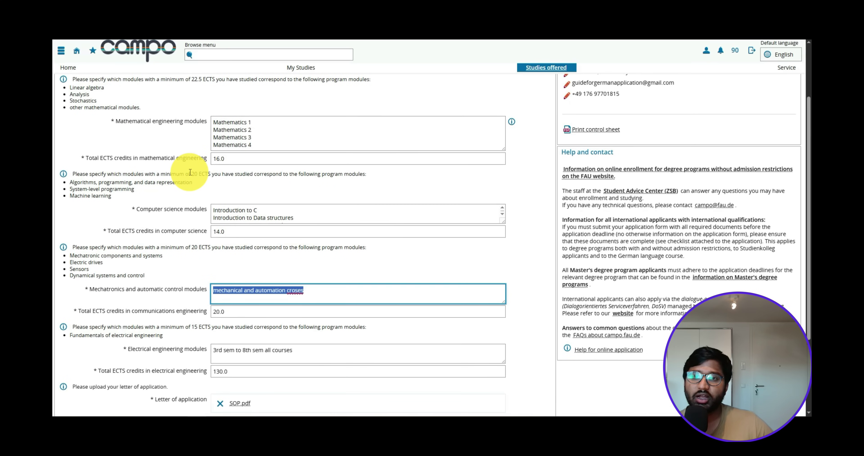
{"action": "left_click_drag", "start_coordinate": [191, 174], "coordinate": [212, 171]}
{"action": "left_click_drag", "start_coordinate": [192, 79], "coordinate": [216, 80]}
{"action": "scroll", "coordinate": [263, 141], "scroll_direction": "down", "scroll_amount": 2}
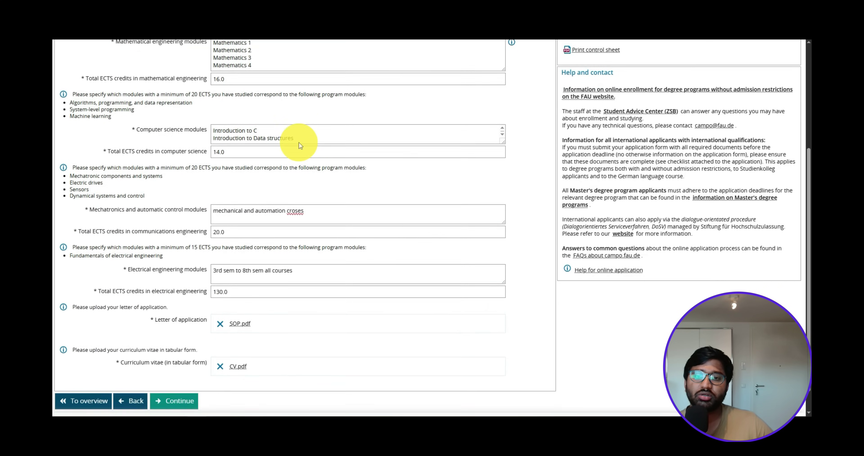
{"action": "scroll", "coordinate": [276, 201], "scroll_direction": "up", "scroll_amount": 3}
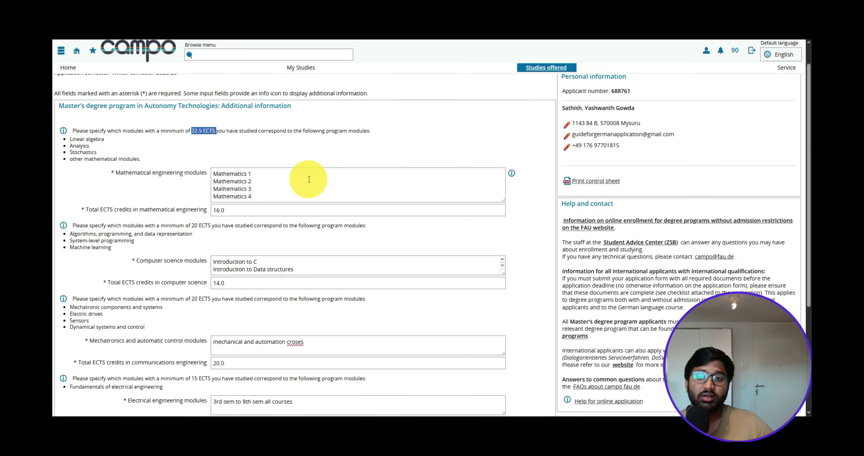
{"action": "scroll", "coordinate": [308, 178], "scroll_direction": "down", "scroll_amount": 2}
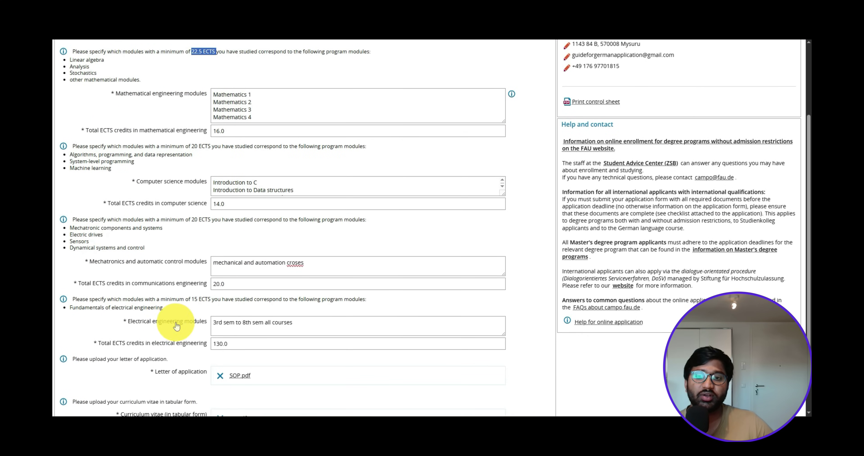
Examine the electrical engineering modules and credits, and compare the total mathematical engineering credits with the required minimum.
{"action": "left_click_drag", "start_coordinate": [228, 344], "coordinate": [207, 344]}
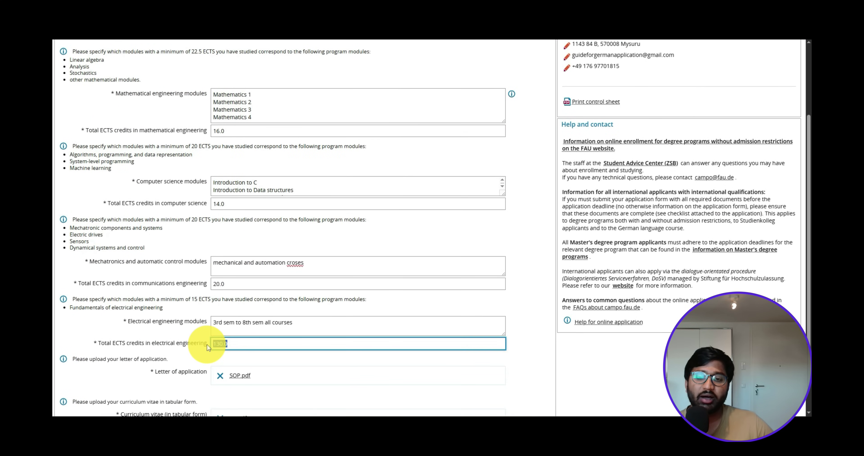
{"action": "left_click_drag", "start_coordinate": [147, 321], "coordinate": [72, 306]}
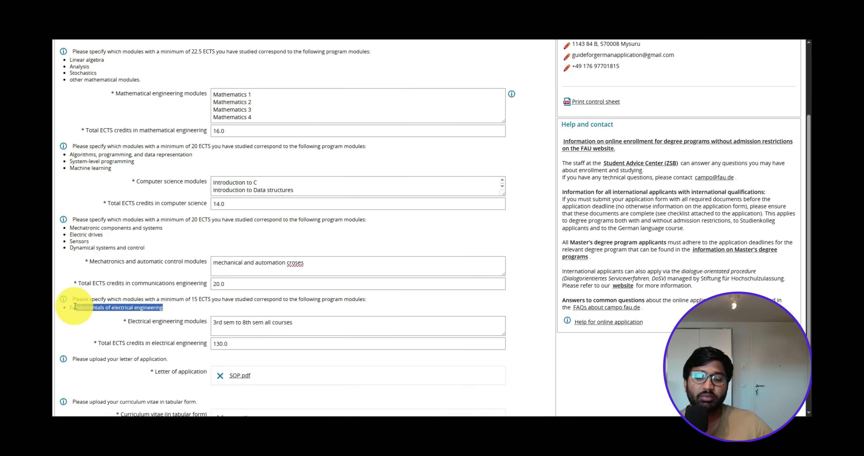
{"action": "left_click", "coordinate": [270, 332]}
{"action": "left_click_drag", "start_coordinate": [270, 332], "coordinate": [194, 327]}
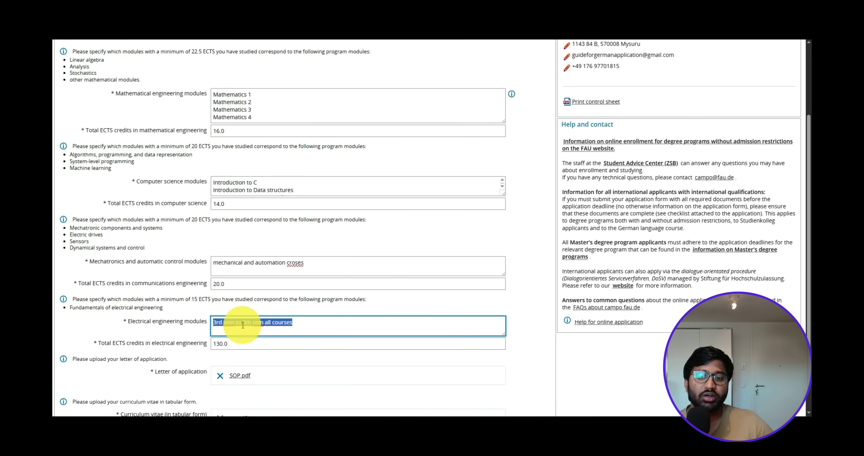
{"action": "scroll", "coordinate": [279, 248], "scroll_direction": "up", "scroll_amount": 3}
{"action": "scroll", "coordinate": [279, 249], "scroll_direction": "down", "scroll_amount": 1}
{"action": "left_click", "coordinate": [285, 185]}
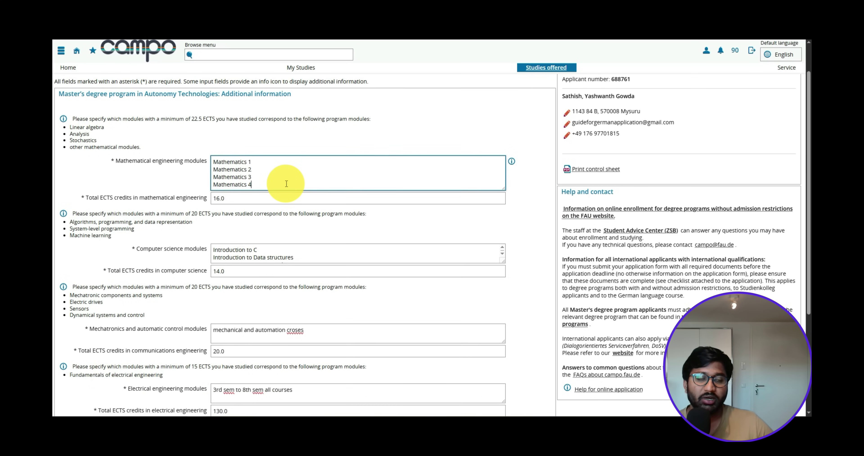
{"action": "left_click_drag", "start_coordinate": [230, 198], "coordinate": [206, 199]}
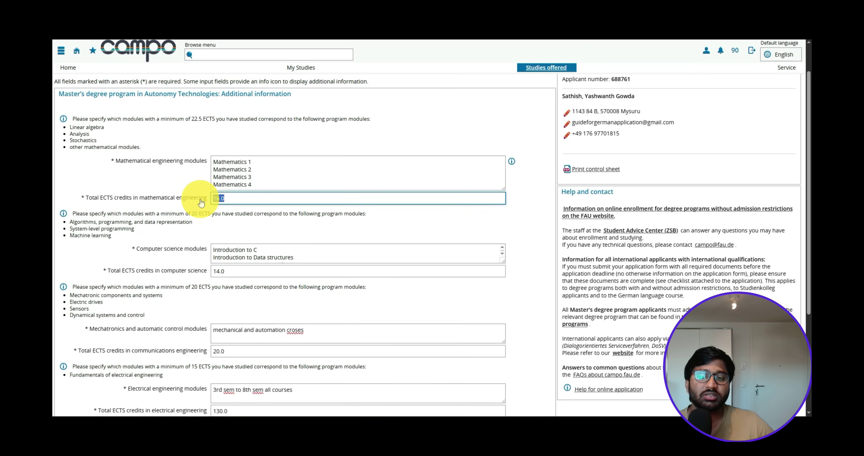
{"action": "left_click_drag", "start_coordinate": [205, 119], "coordinate": [188, 121]}
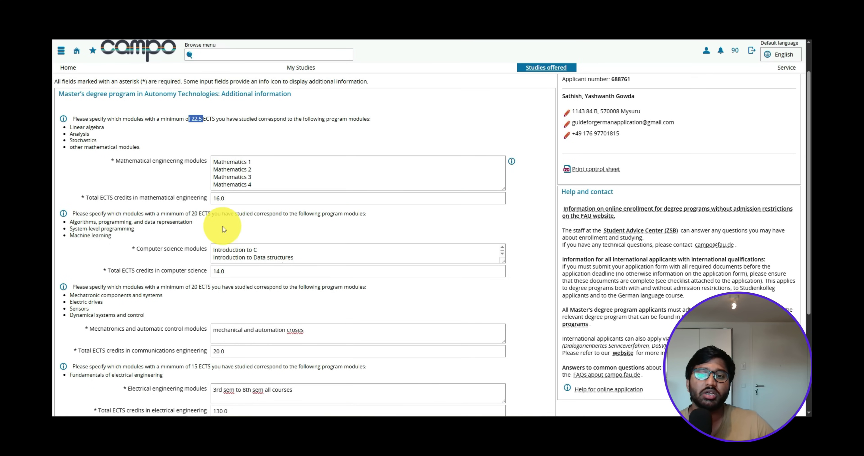
Compare the computer science credits with the module requirements, and continue past the additional information for Autonomy Technologies.
{"action": "left_click_drag", "start_coordinate": [228, 272], "coordinate": [210, 271]}
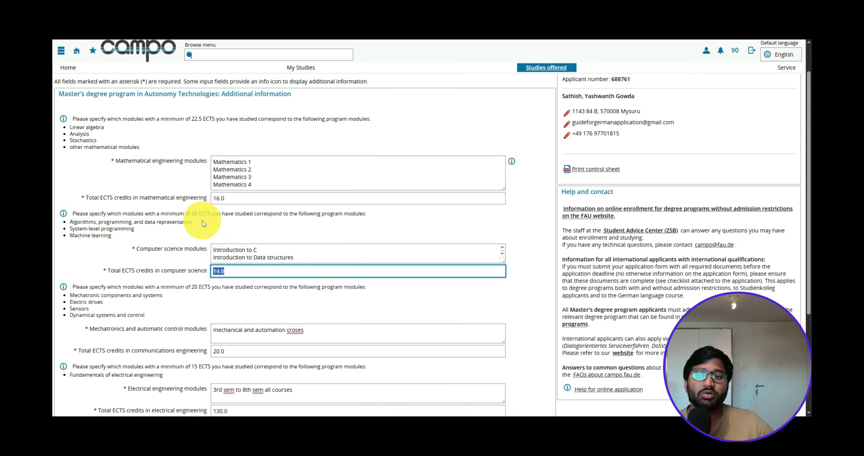
{"action": "left_click_drag", "start_coordinate": [207, 214], "coordinate": [175, 214]}
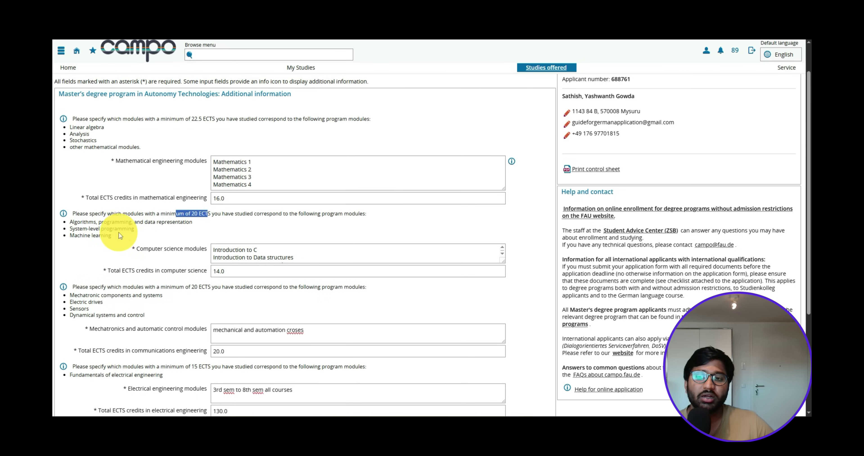
{"action": "left_click_drag", "start_coordinate": [120, 236], "coordinate": [63, 221]}
{"action": "scroll", "coordinate": [286, 265], "scroll_direction": "down", "scroll_amount": 2}
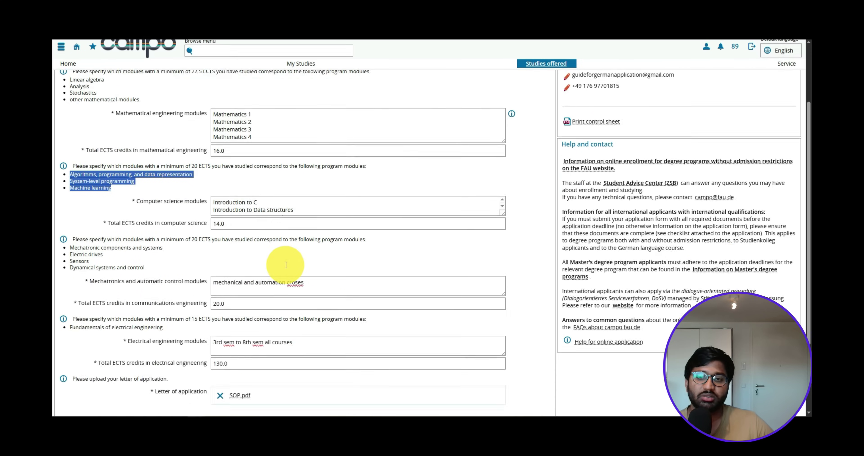
{"action": "scroll", "coordinate": [286, 265], "scroll_direction": "down", "scroll_amount": 3}
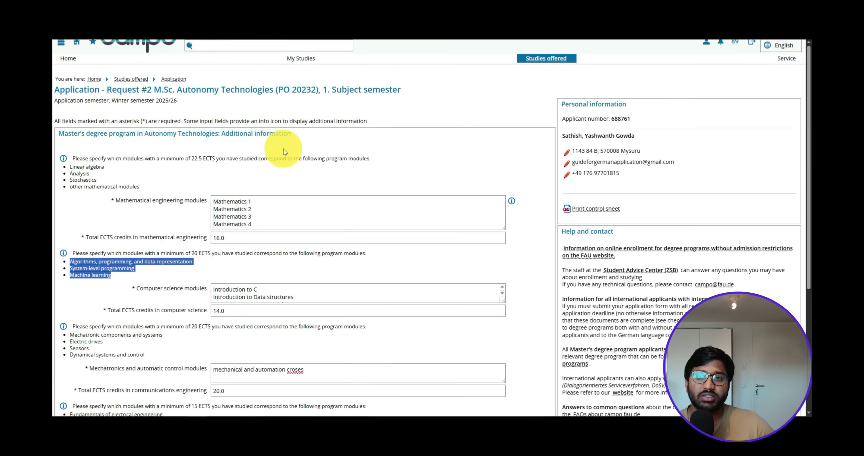
{"action": "scroll", "coordinate": [286, 145], "scroll_direction": "down", "scroll_amount": 5}
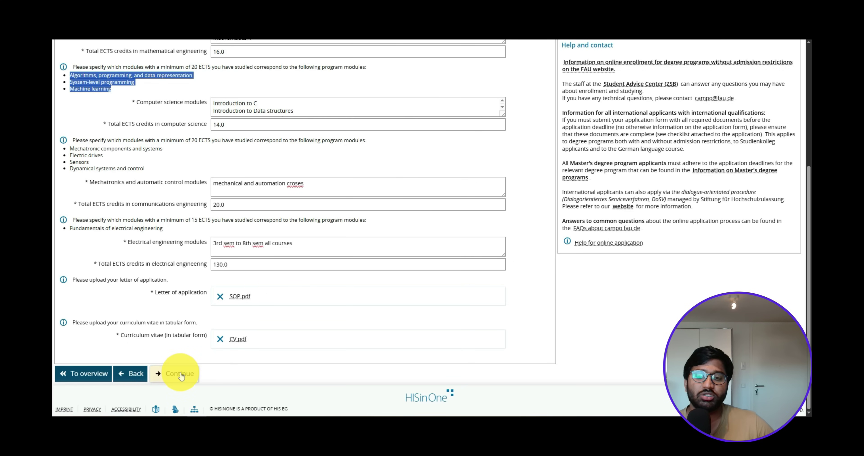
{"action": "left_click", "coordinate": [184, 381]}
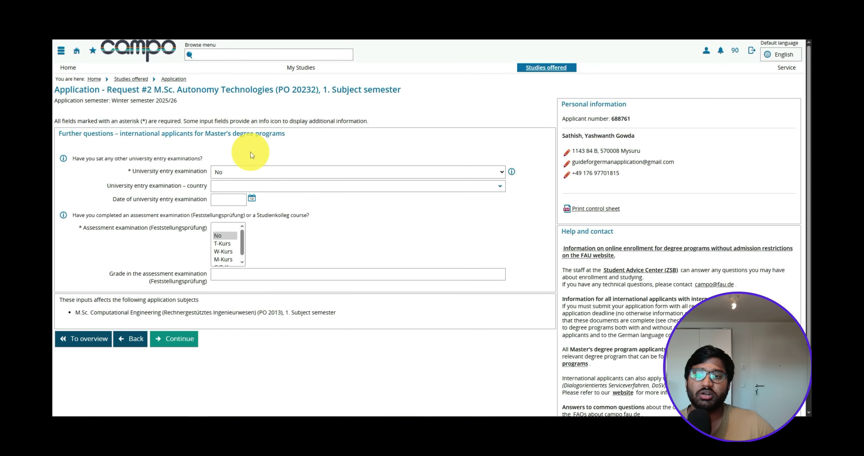
Answer No to the university entry examination question and continue past the further questions for international applicants.
{"action": "left_click", "coordinate": [257, 172]}
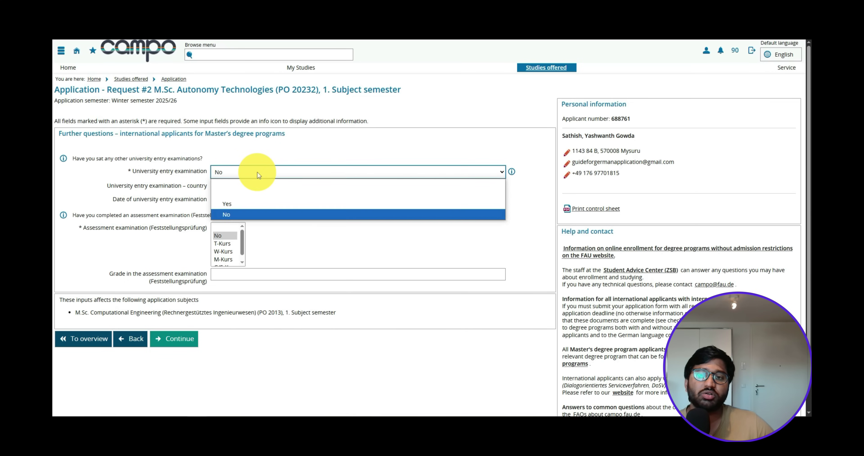
{"action": "left_click", "coordinate": [252, 213]}
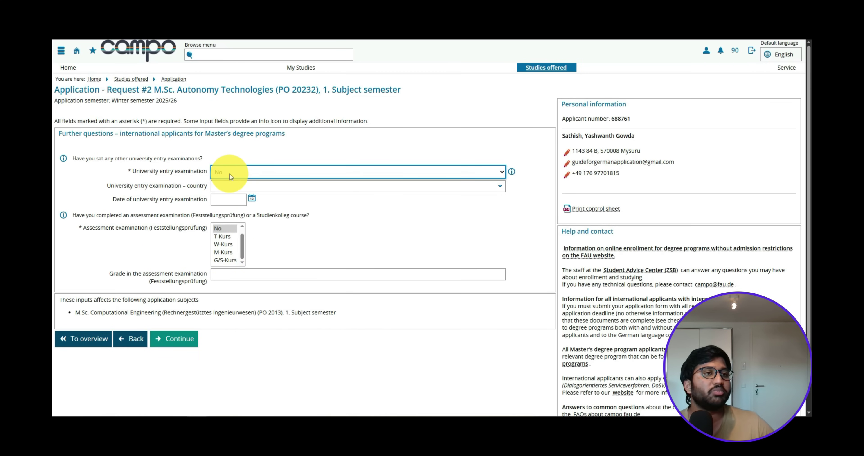
{"action": "left_click", "coordinate": [170, 336]}
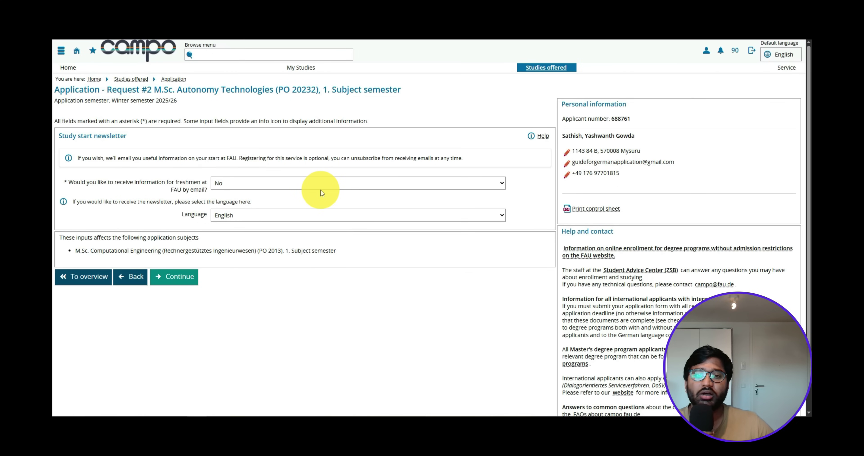
Decline the study start newsletter with No, and continue past the section on previous studies at FAU.
{"action": "left_click", "coordinate": [238, 182]}
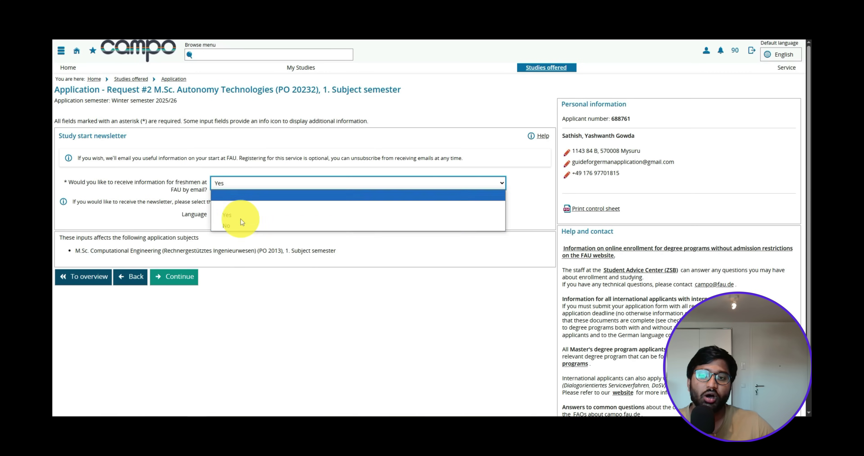
{"action": "left_click", "coordinate": [239, 225]}
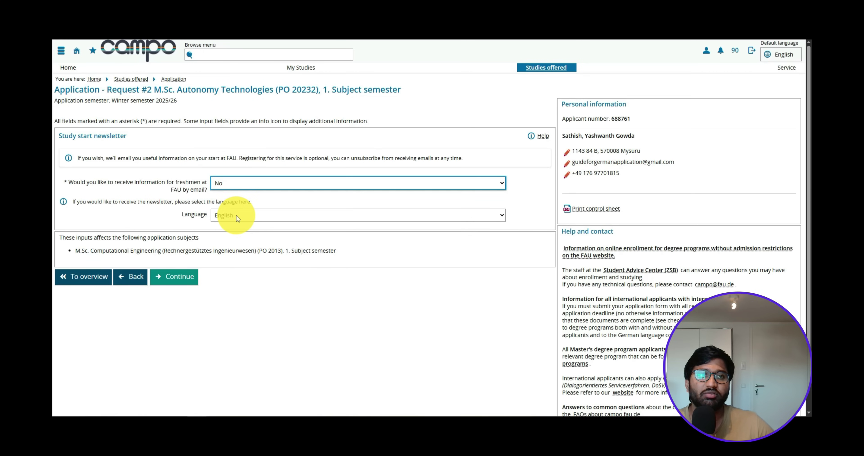
{"action": "left_click", "coordinate": [176, 272]}
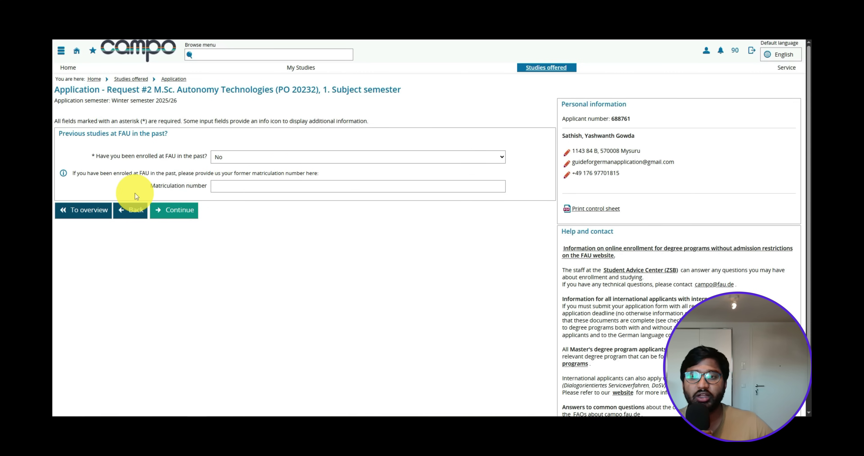
{"action": "left_click", "coordinate": [182, 217]}
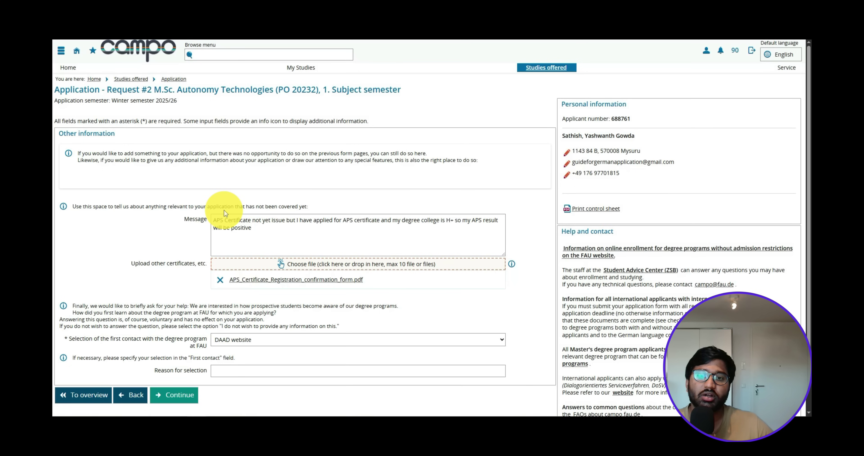
Review the other information section, examining the message about the pending APS certificate.
{"action": "scroll", "coordinate": [177, 157], "scroll_direction": "down", "scroll_amount": 2}
{"action": "scroll", "coordinate": [177, 157], "scroll_direction": "up", "scroll_amount": 2}
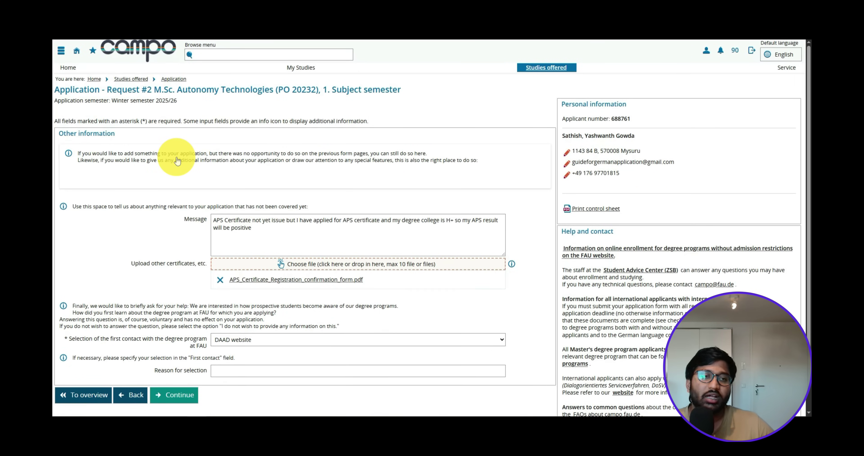
{"action": "scroll", "coordinate": [177, 157], "scroll_direction": "down", "scroll_amount": 2}
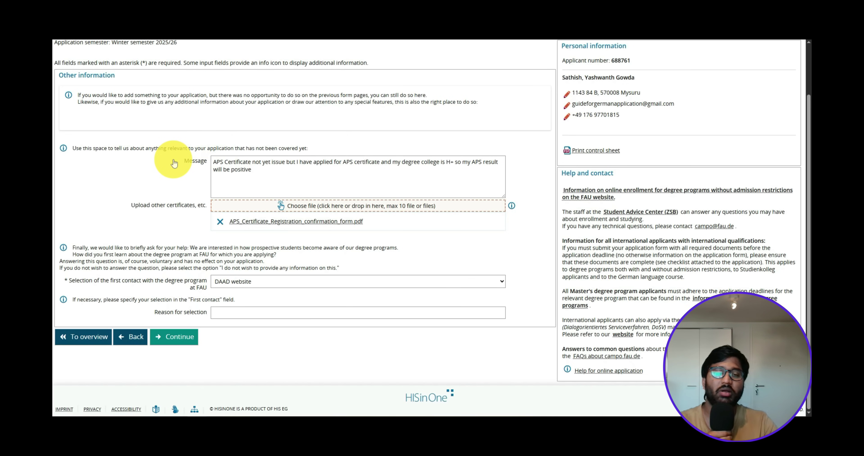
{"action": "scroll", "coordinate": [175, 163], "scroll_direction": "up", "scroll_amount": 2}
{"action": "left_click_drag", "start_coordinate": [253, 229], "coordinate": [204, 221]}
{"action": "left_click", "coordinate": [549, 222]}
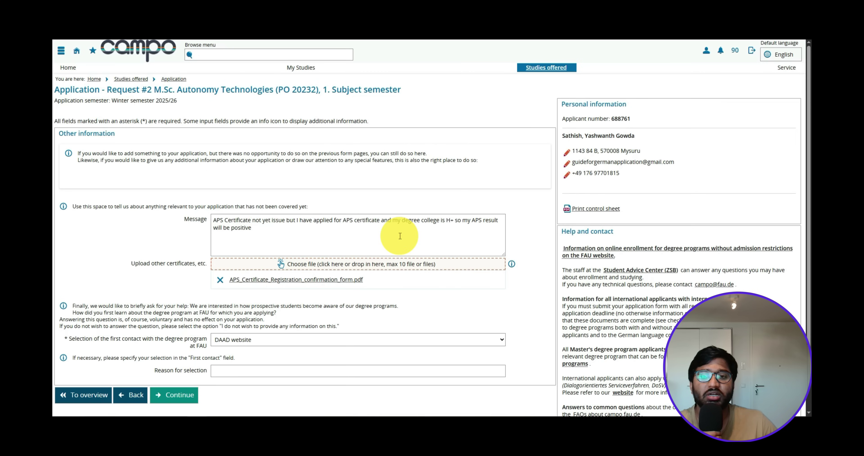
{"action": "left_click_drag", "start_coordinate": [298, 220], "coordinate": [506, 235]}
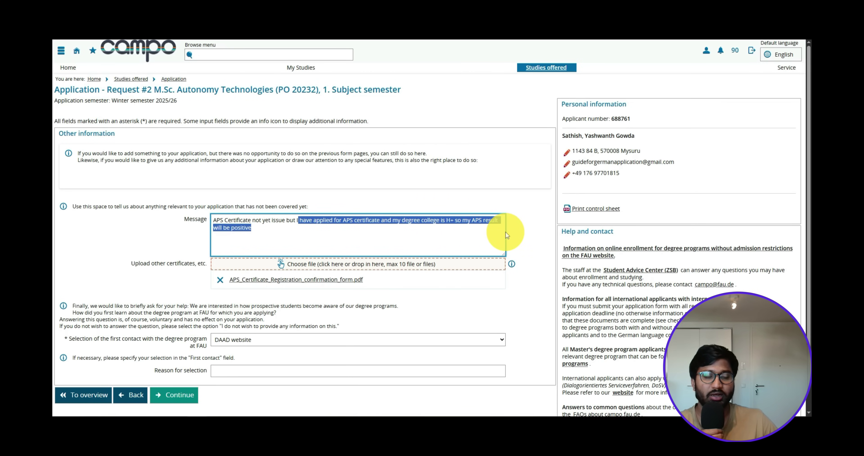
{"action": "left_click", "coordinate": [506, 232]}
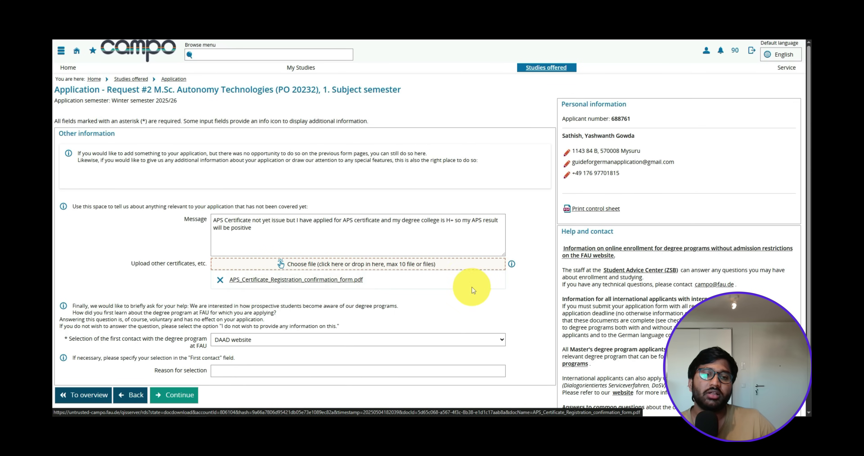
Keep DAAD website as the first contact, leave the reason for selection empty, and continue to the application summary.
{"action": "scroll", "coordinate": [503, 296], "scroll_direction": "down", "scroll_amount": 2}
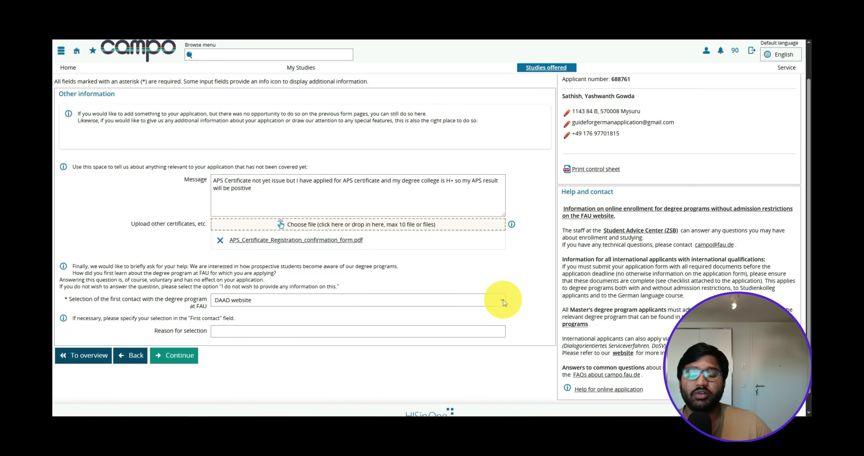
{"action": "scroll", "coordinate": [497, 306], "scroll_direction": "down", "scroll_amount": 1}
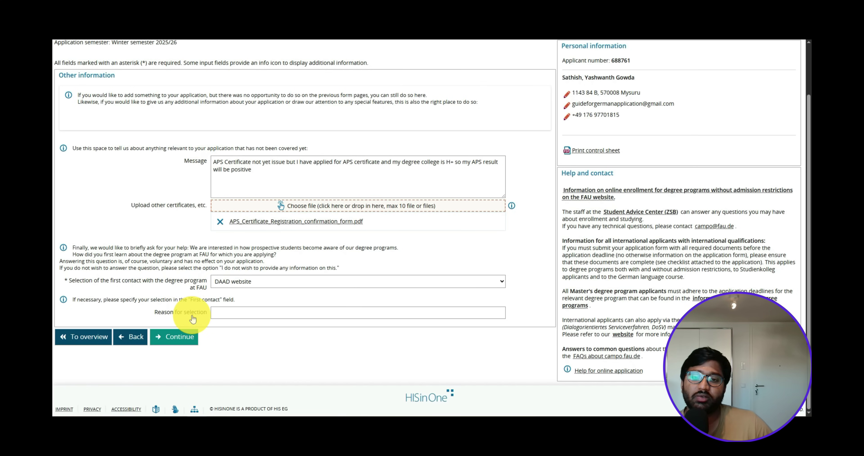
{"action": "left_click", "coordinate": [191, 336]}
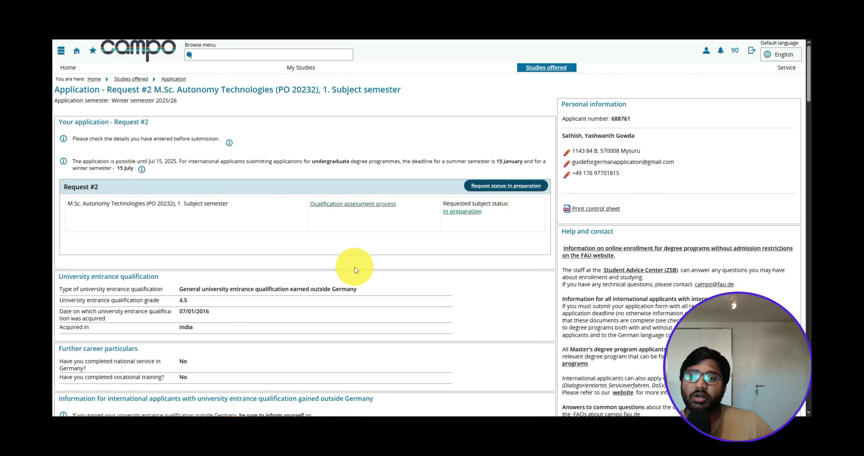
Review the university entrance qualification, career particulars and school leaving certificate in the application summary.
{"action": "scroll", "coordinate": [412, 257], "scroll_direction": "down", "scroll_amount": 5}
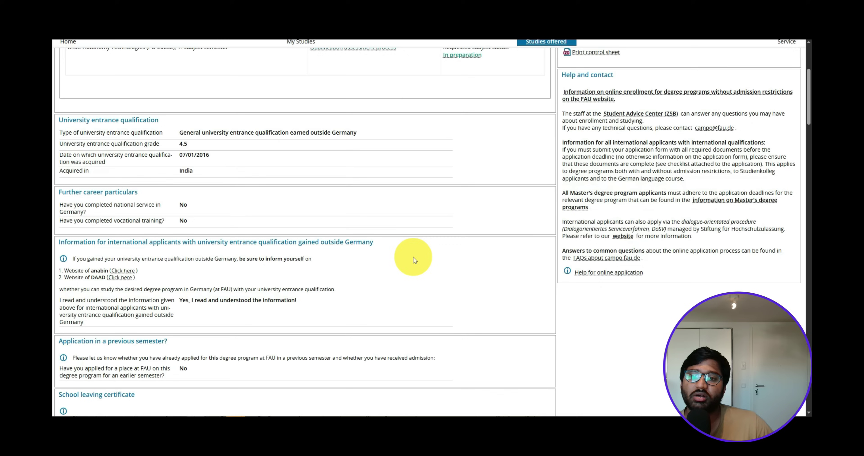
{"action": "left_click_drag", "start_coordinate": [56, 114], "coordinate": [229, 241]}
{"action": "left_click", "coordinate": [496, 241]}
{"action": "scroll", "coordinate": [169, 163], "scroll_direction": "down", "scroll_amount": 3}
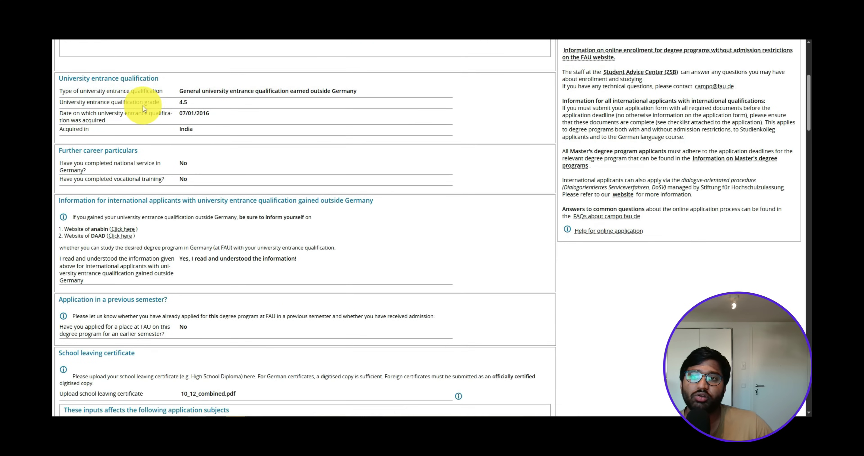
{"action": "scroll", "coordinate": [277, 199], "scroll_direction": "down", "scroll_amount": 6}
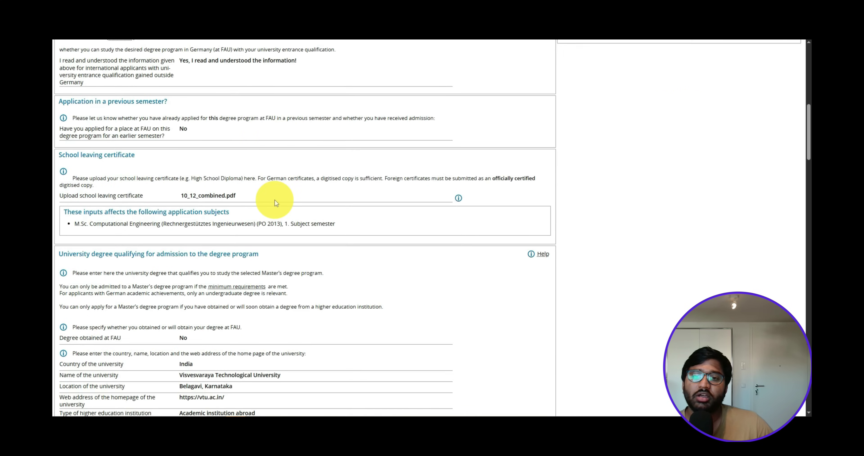
Check the qualifying university degree in the summary, including its study details, final grade and ECTS credits obtained.
{"action": "scroll", "coordinate": [195, 198], "scroll_direction": "down", "scroll_amount": 12}
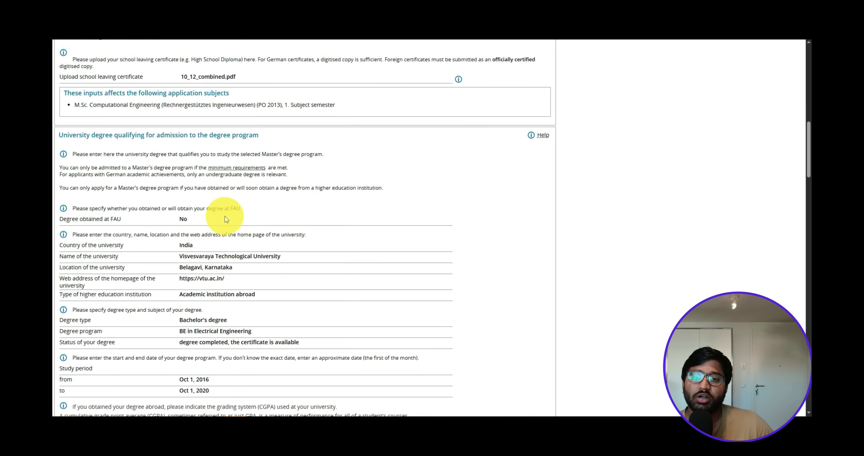
{"action": "left_click_drag", "start_coordinate": [259, 204], "coordinate": [158, 49]}
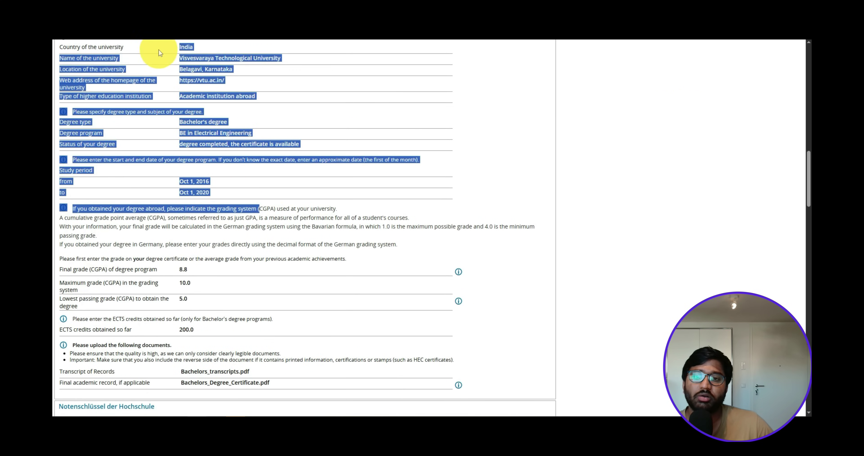
{"action": "scroll", "coordinate": [233, 206], "scroll_direction": "down", "scroll_amount": 5}
{"action": "left_click_drag", "start_coordinate": [235, 152], "coordinate": [119, 144]}
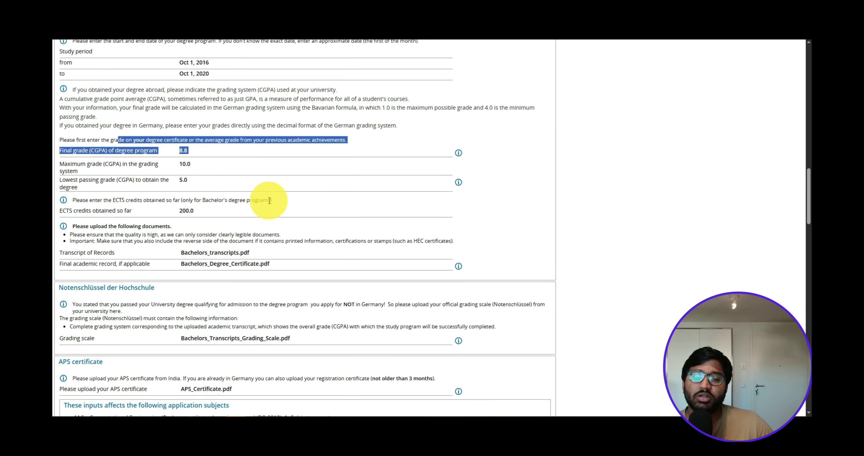
{"action": "scroll", "coordinate": [269, 201], "scroll_direction": "down", "scroll_amount": 5}
{"action": "double_click", "coordinate": [219, 96]}
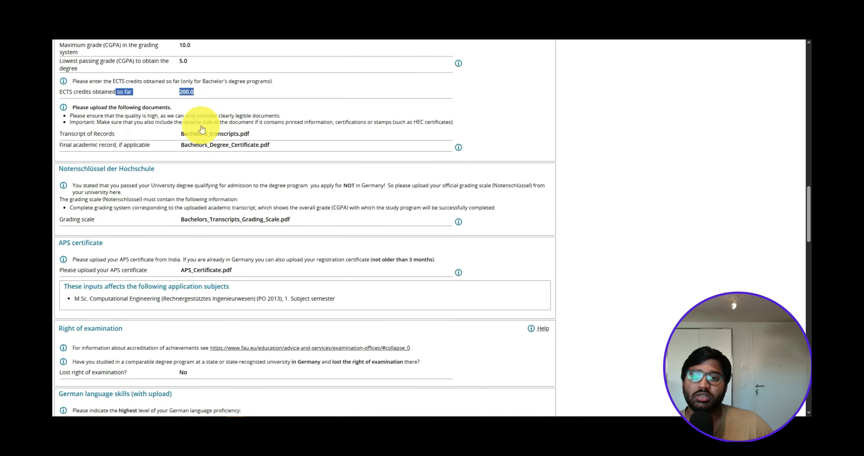
Check the APS certificate, German and English language proofs, and Autonomy Technologies additional information in the summary.
{"action": "scroll", "coordinate": [234, 136], "scroll_direction": "down", "scroll_amount": 6}
{"action": "scroll", "coordinate": [256, 195], "scroll_direction": "up", "scroll_amount": 3}
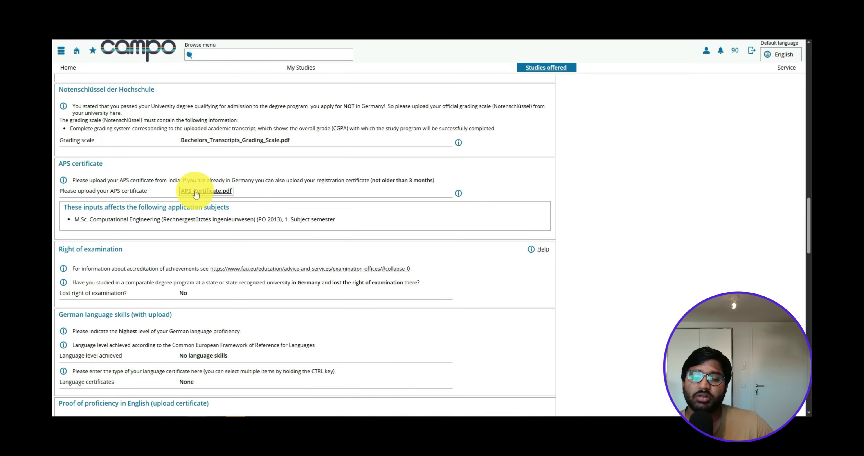
{"action": "scroll", "coordinate": [350, 212], "scroll_direction": "down", "scroll_amount": 5}
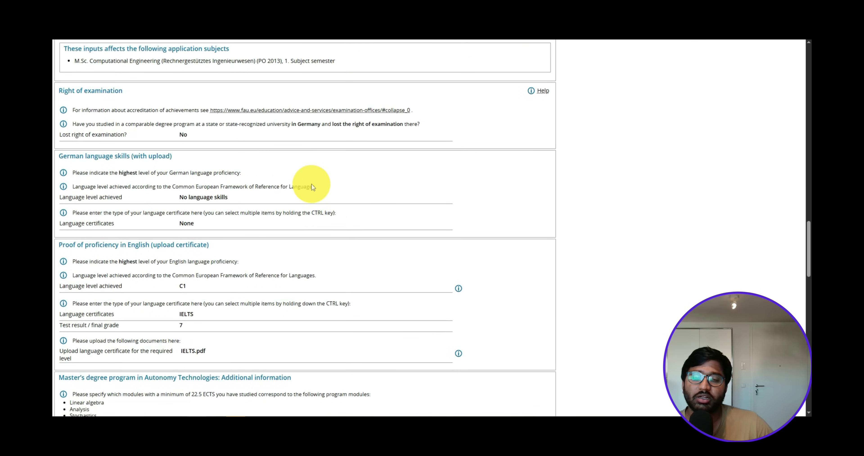
{"action": "scroll", "coordinate": [398, 180], "scroll_direction": "down", "scroll_amount": 7}
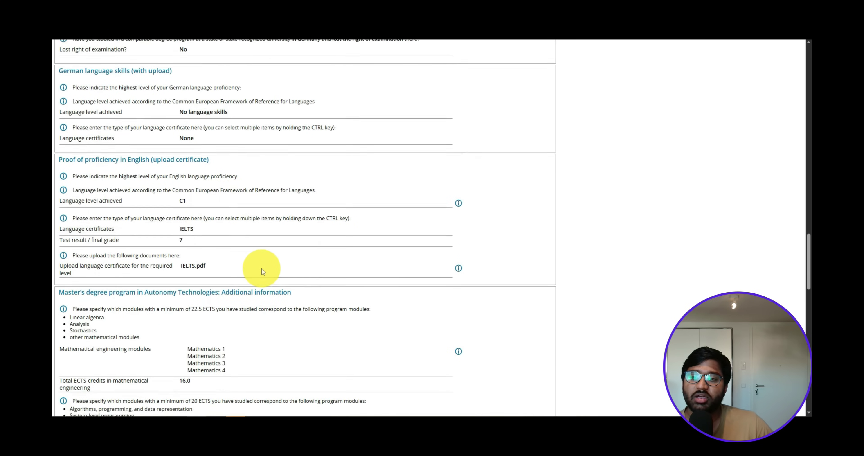
{"action": "scroll", "coordinate": [169, 196], "scroll_direction": "down", "scroll_amount": 14}
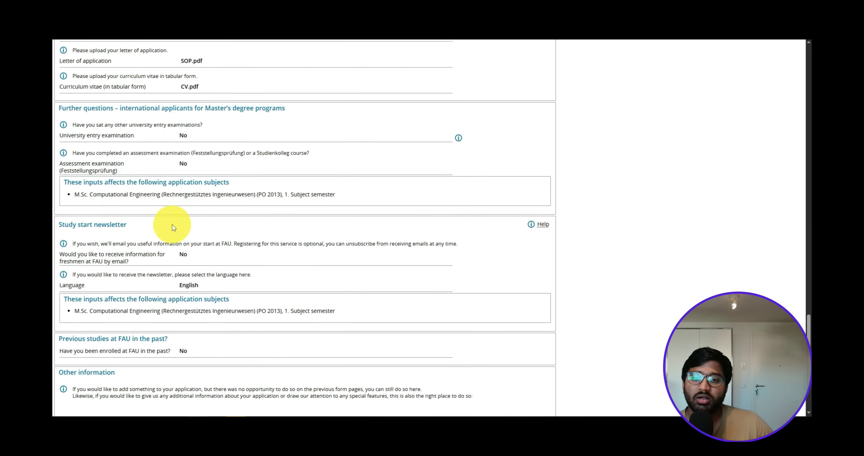
Confirm that the entered information is correct and submit the M.Sc. Autonomy Technologies application.
{"action": "scroll", "coordinate": [303, 187], "scroll_direction": "down", "scroll_amount": 8}
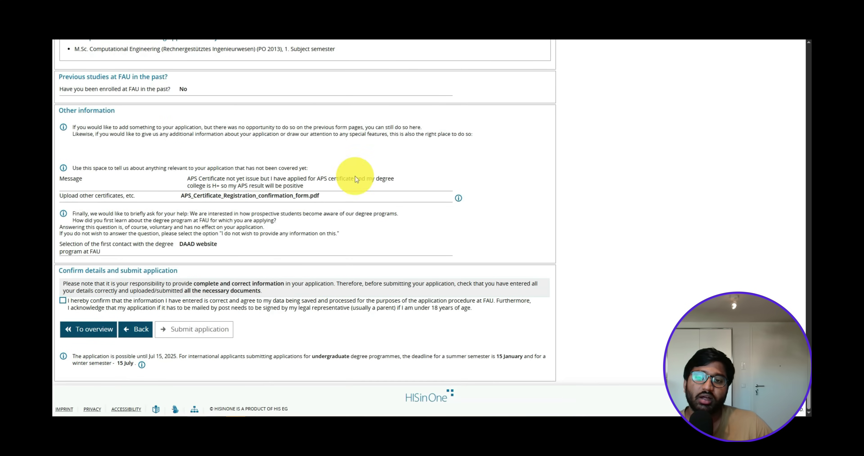
{"action": "left_click", "coordinate": [340, 307]}
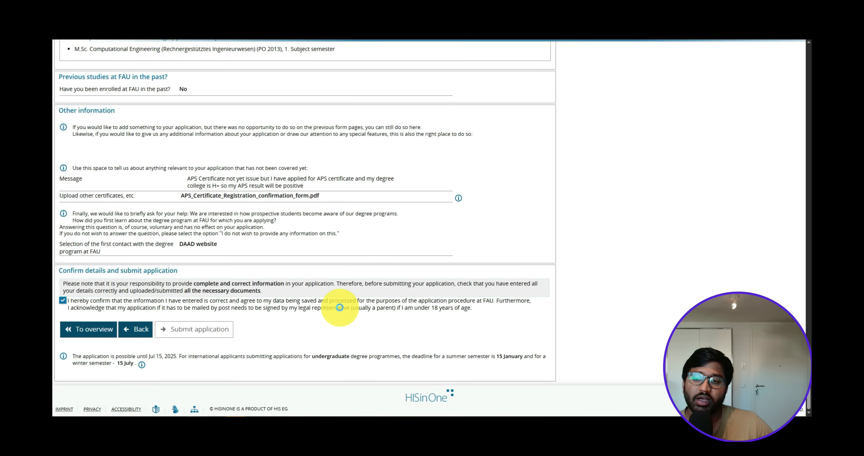
{"action": "left_click", "coordinate": [165, 329]}
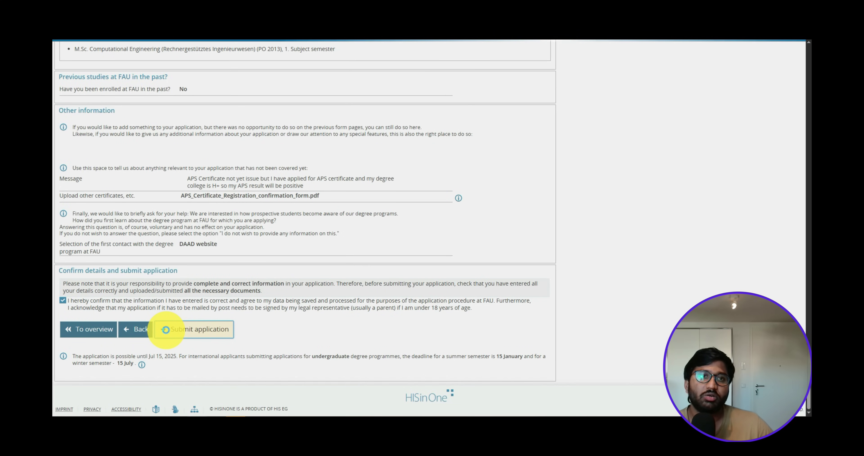
Check the request statuses of both master's applications in the winter semester 2025/26 overview.
{"action": "scroll", "coordinate": [346, 200], "scroll_direction": "down", "scroll_amount": 5}
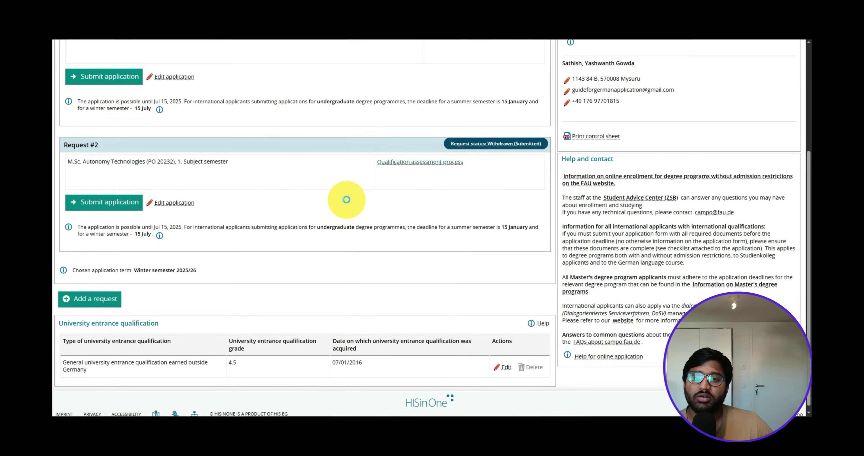
{"action": "scroll", "coordinate": [346, 199], "scroll_direction": "up", "scroll_amount": 5}
{"action": "scroll", "coordinate": [346, 200], "scroll_direction": "down", "scroll_amount": 5}
{"action": "scroll", "coordinate": [346, 200], "scroll_direction": "up", "scroll_amount": 5}
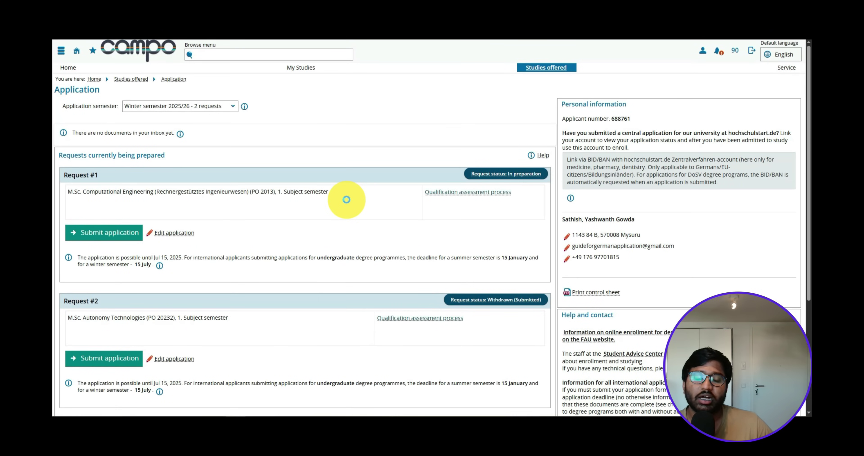
{"action": "scroll", "coordinate": [347, 200], "scroll_direction": "down", "scroll_amount": 5}
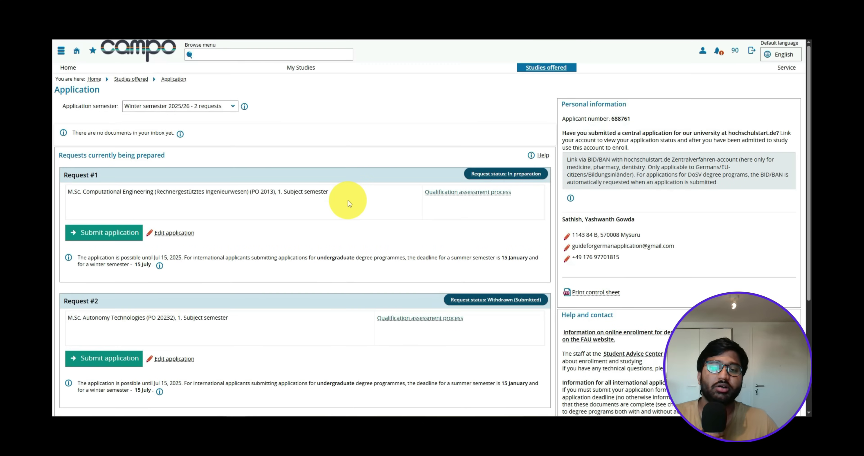